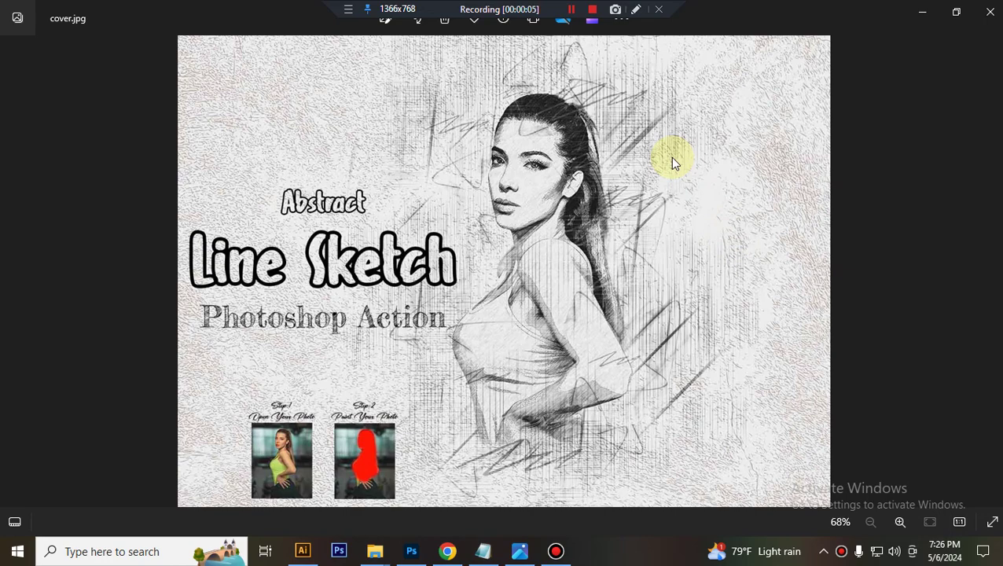
Step: Load the Abstract Line Sketch action file into Photoshop
click(421, 557)
mouse_move(395, 538)
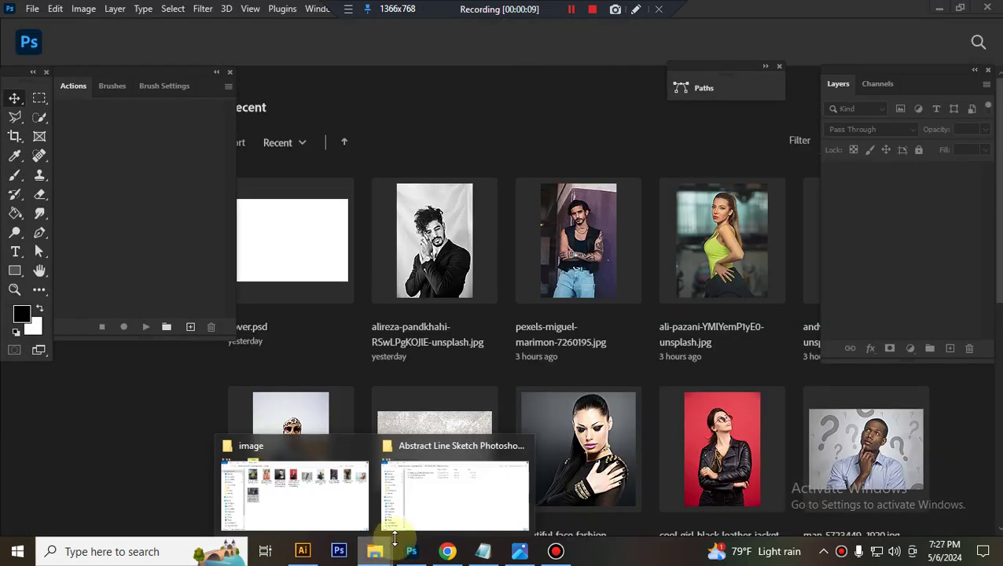
click(397, 495)
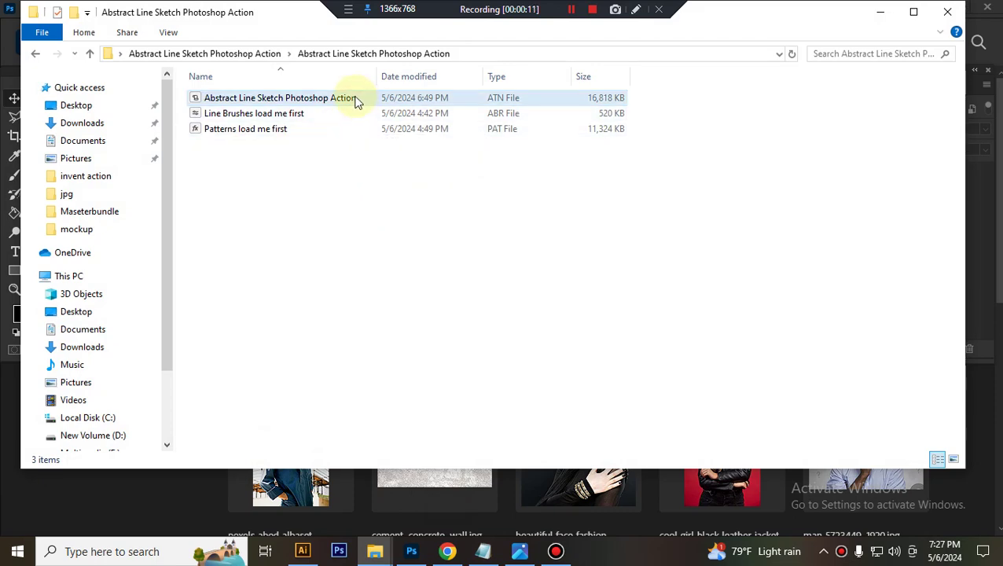
double_click(354, 103)
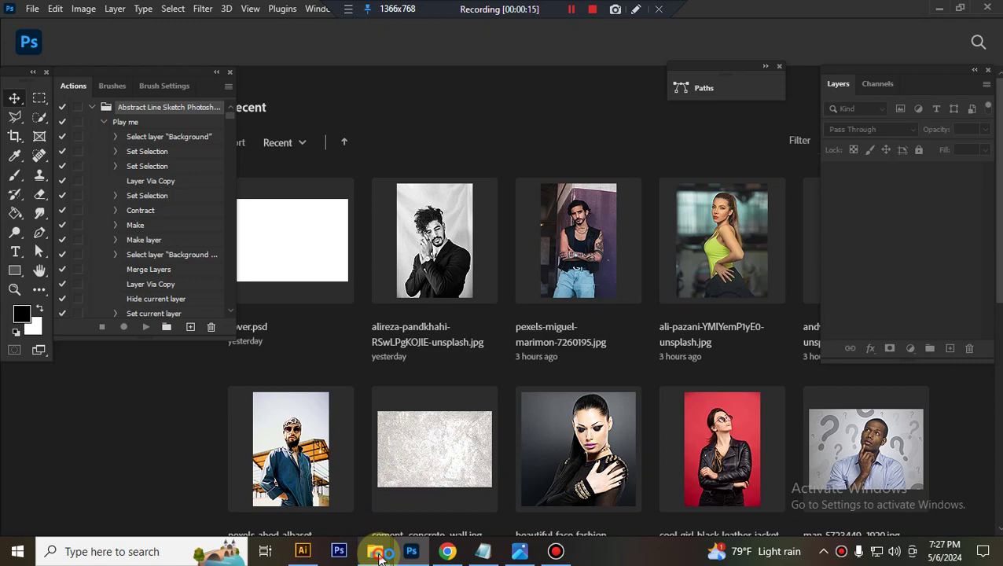
Step: Load the 'Line Brushes load me first' brush file into Photoshop
mouse_move(381, 547)
click(464, 495)
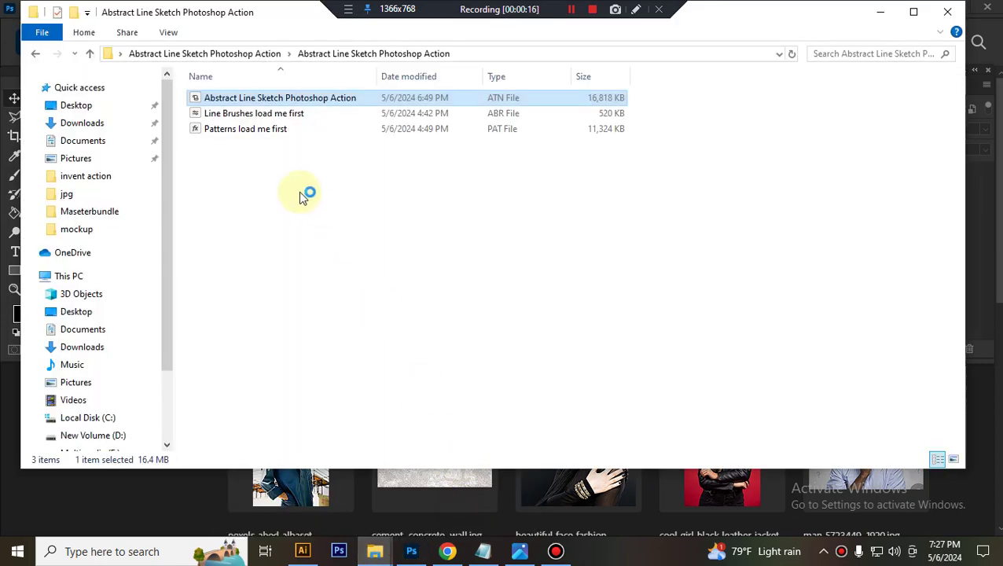
click(315, 116)
double_click(324, 117)
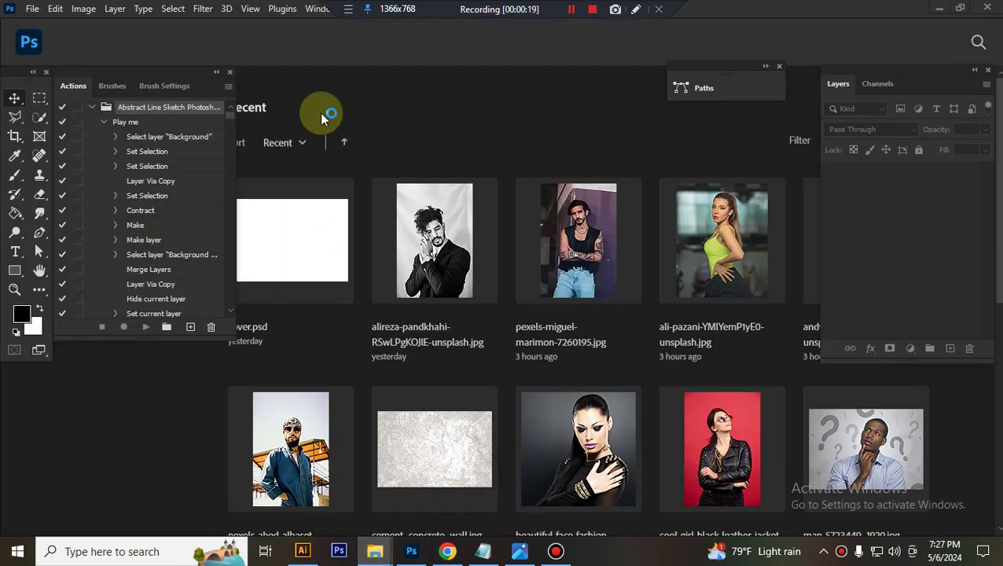
Step: Load the 'Patterns load me first' file, then bring up the image folder window
mouse_move(375, 551)
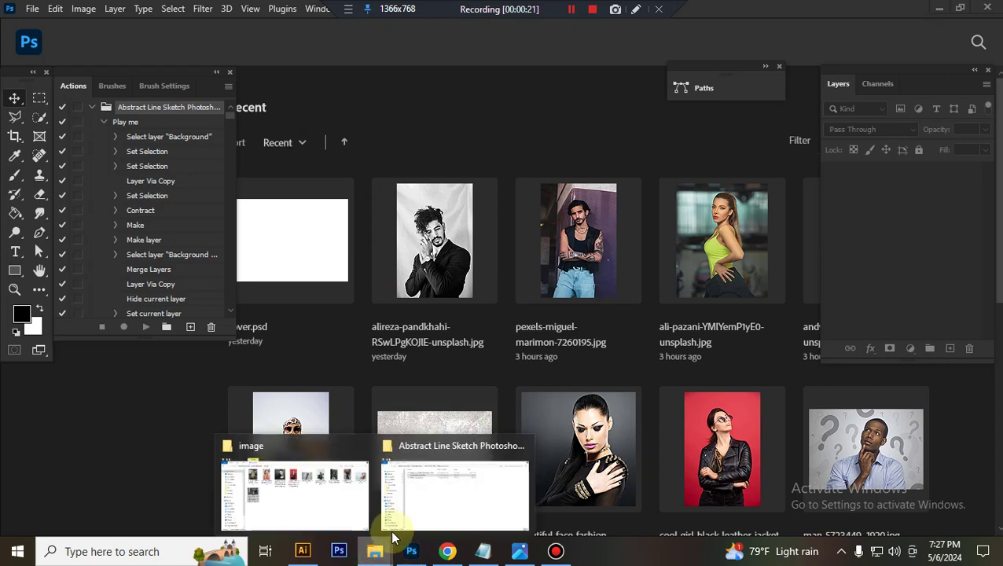
click(433, 502)
click(309, 134)
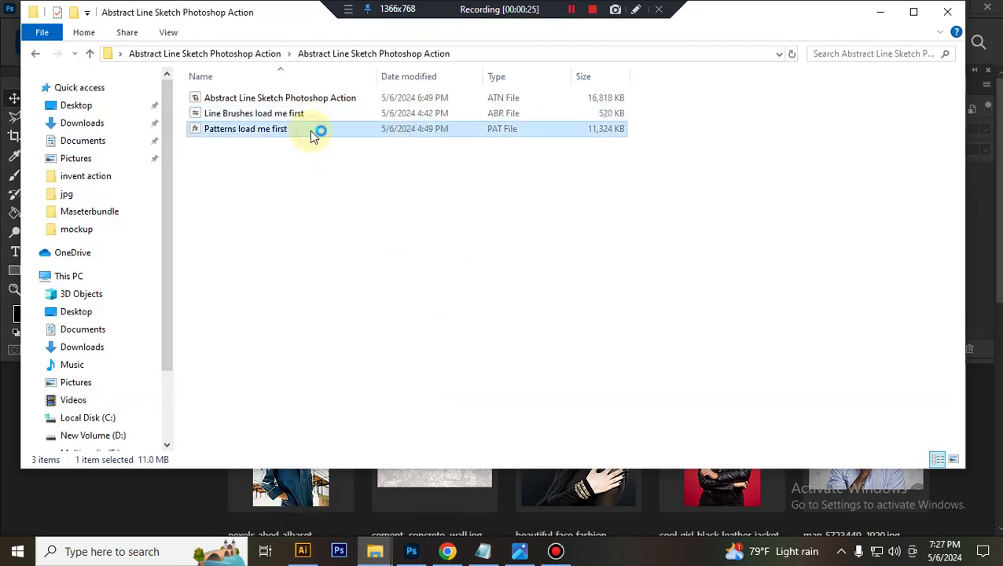
double_click(313, 134)
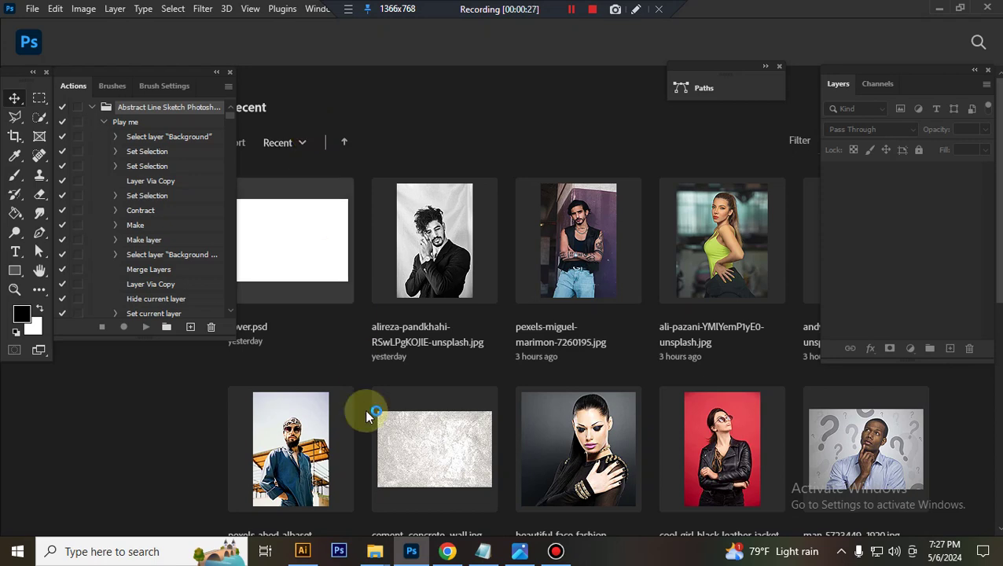
mouse_move(375, 550)
click(338, 513)
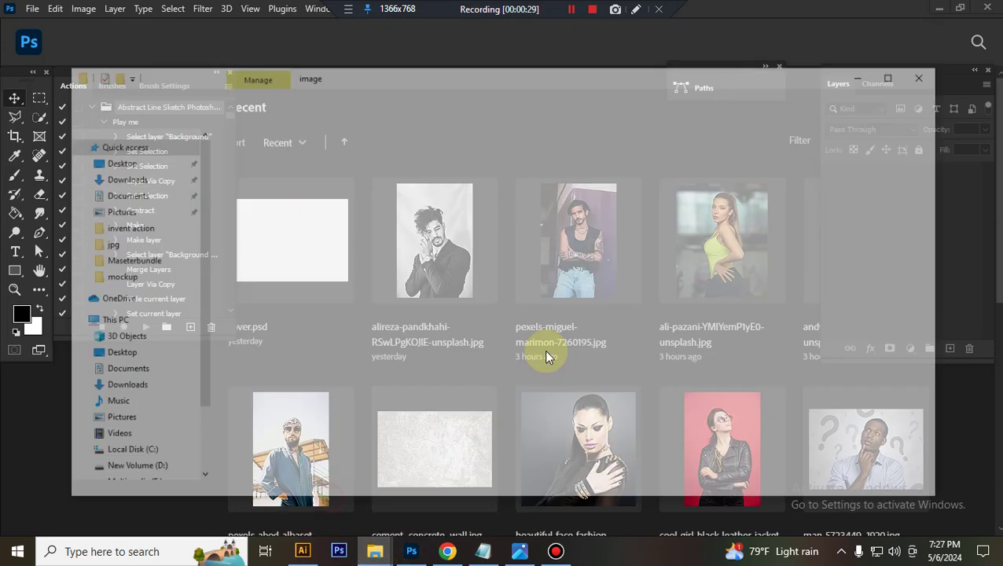
Step: Open ali-pazani-YMIYemP1yE0-unsplash.jpg in Photoshop and keep it at RGB, 8 bits per channel
click(605, 298)
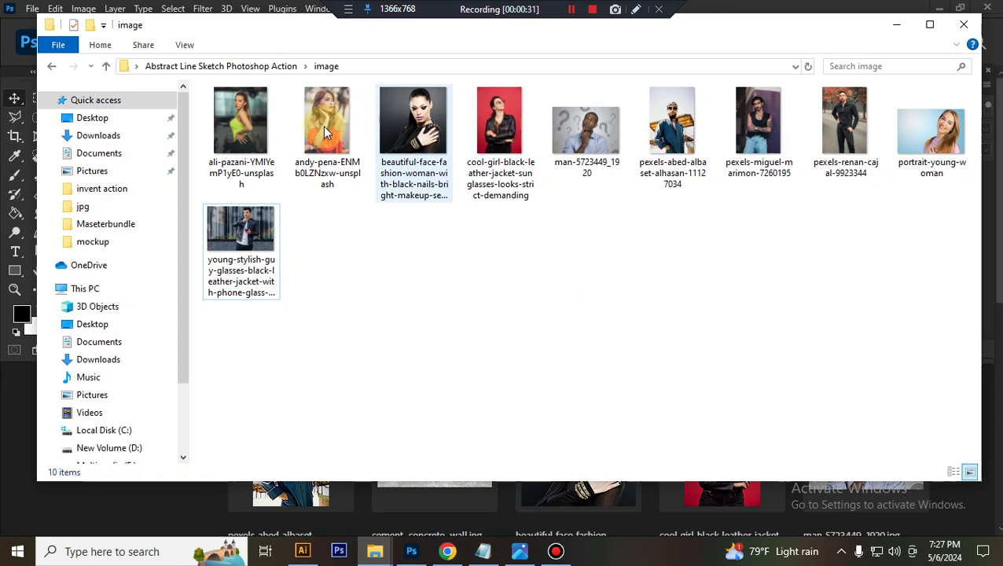
drag(260, 135, 485, 393)
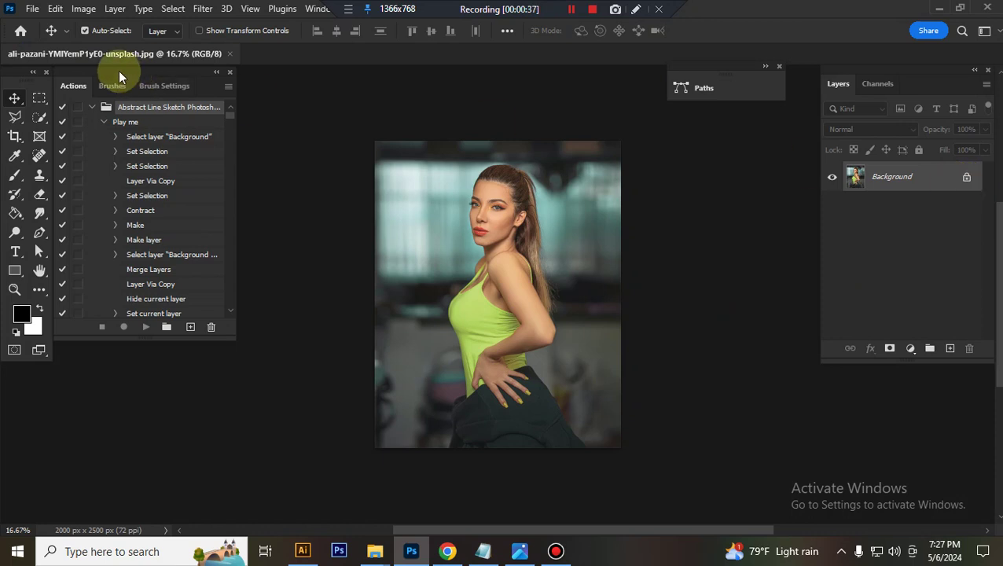
click(84, 9)
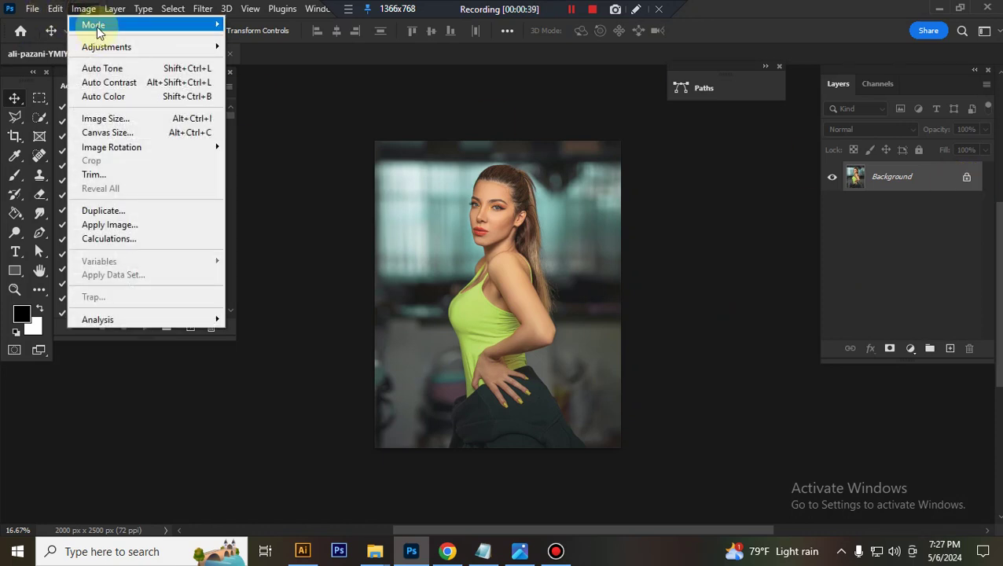
mouse_move(98, 26)
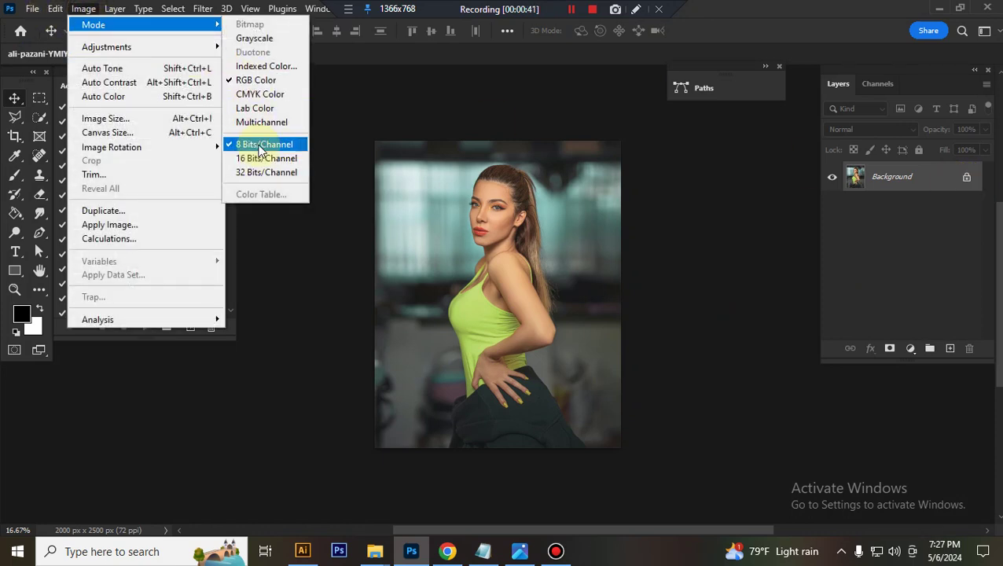
click(927, 182)
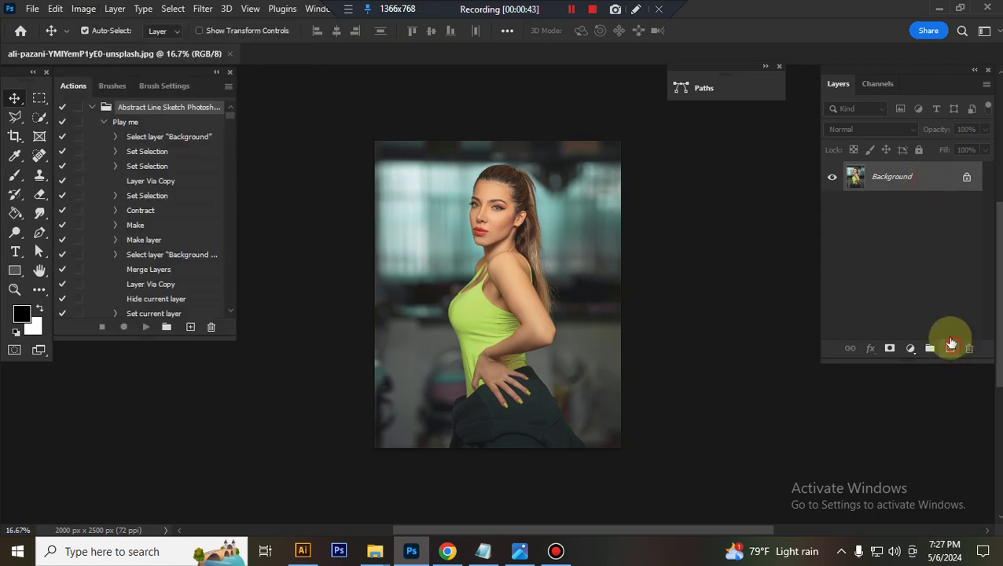
Step: Add a new empty layer named 'paint' above the photo
click(951, 347)
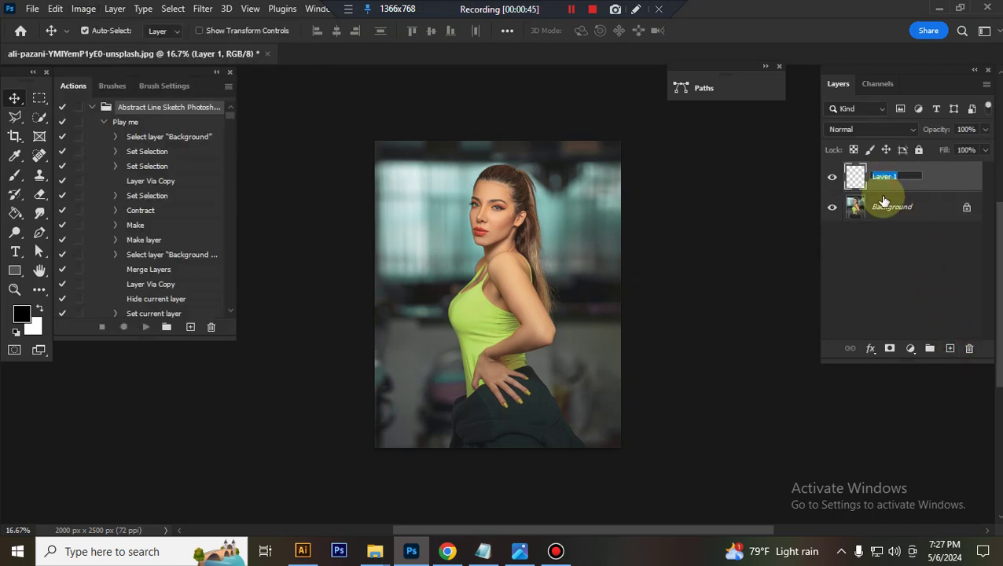
text(paint)
key(Return)
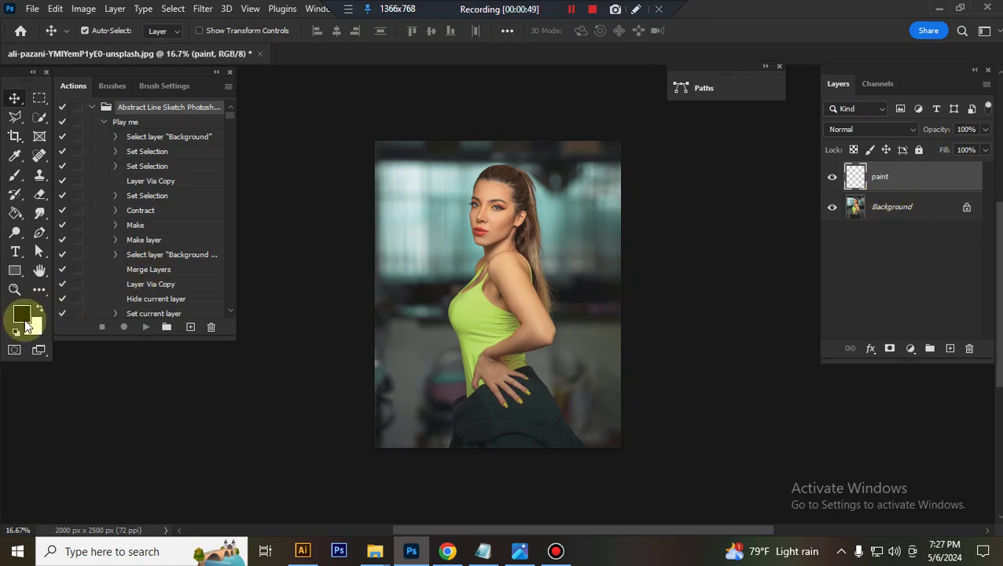
Step: Set the foreground colour to pure red FF0000 and pick the Soft Round brush
click(22, 314)
drag(740, 202, 878, 182)
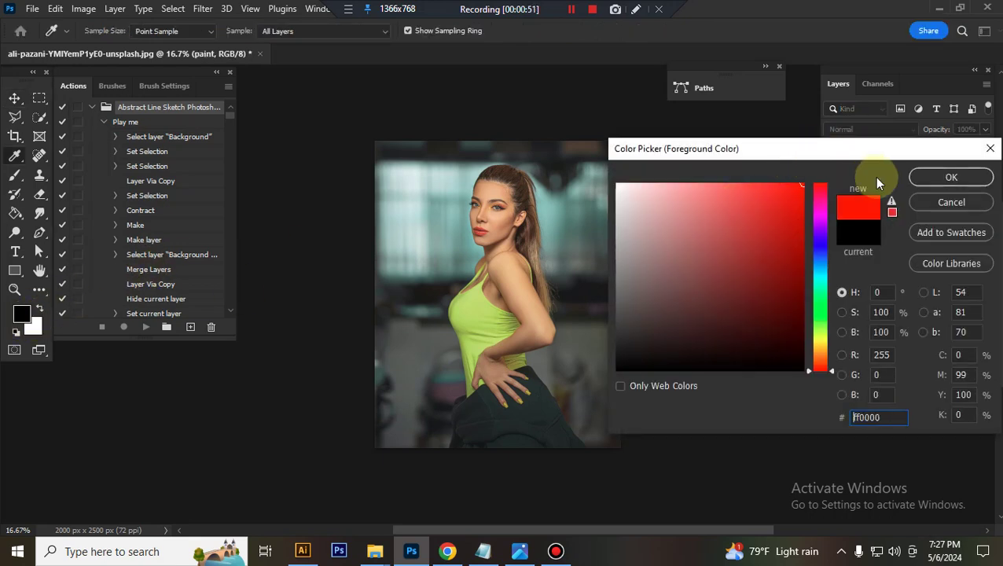
click(946, 179)
click(15, 175)
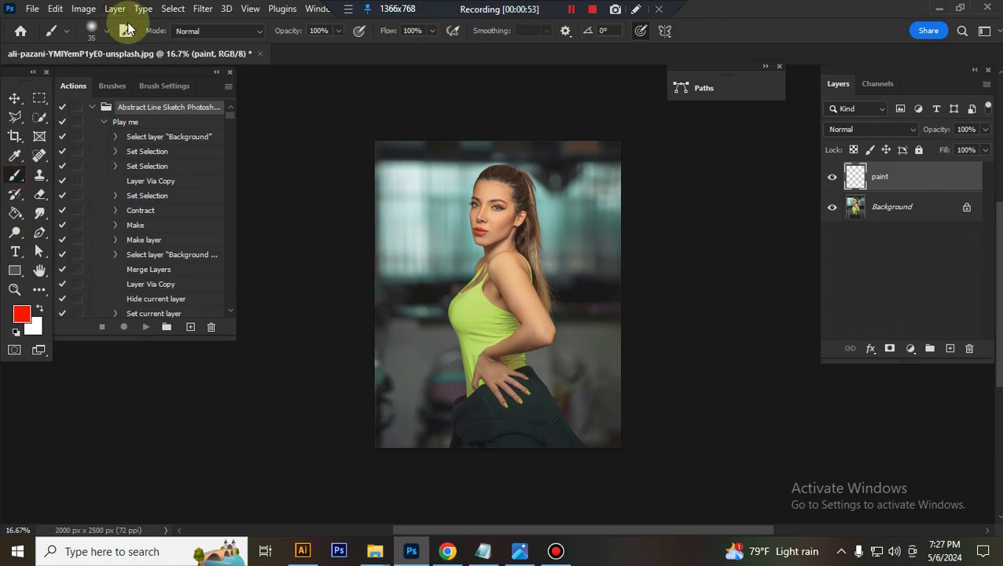
click(107, 31)
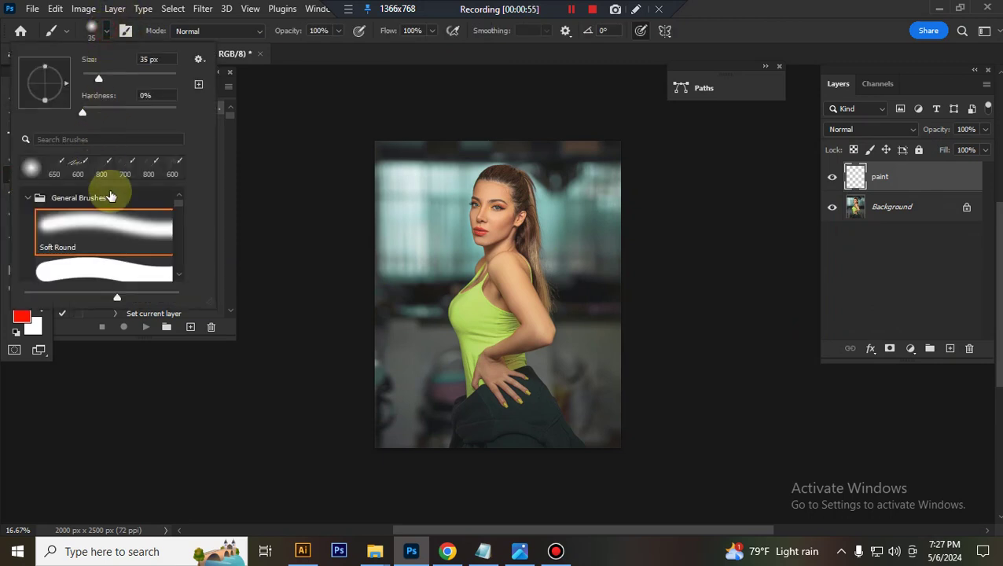
Step: Paint red over the woman's forehead, eye and hairline with an enlarged brush
click(910, 193)
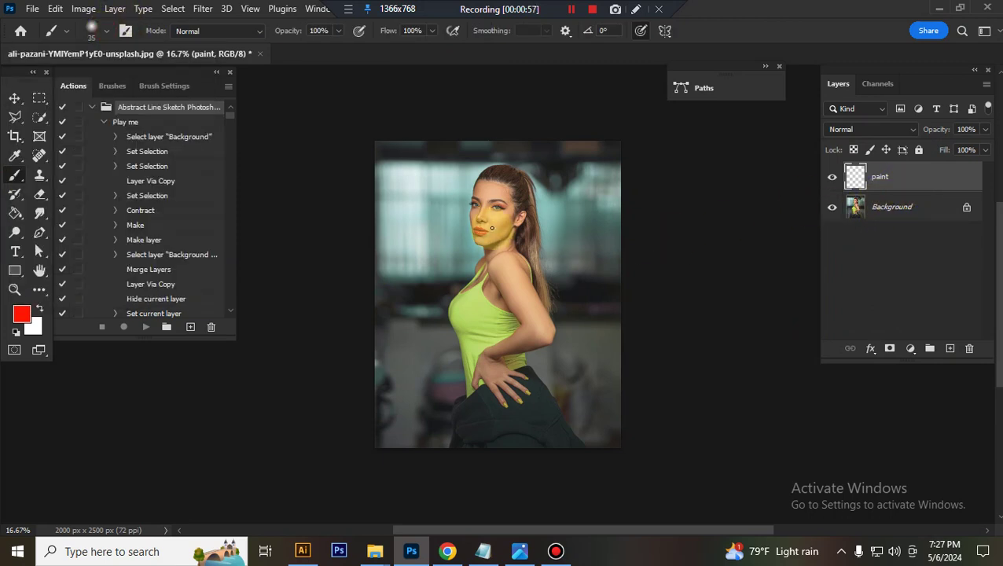
scroll(493, 228, up, 2)
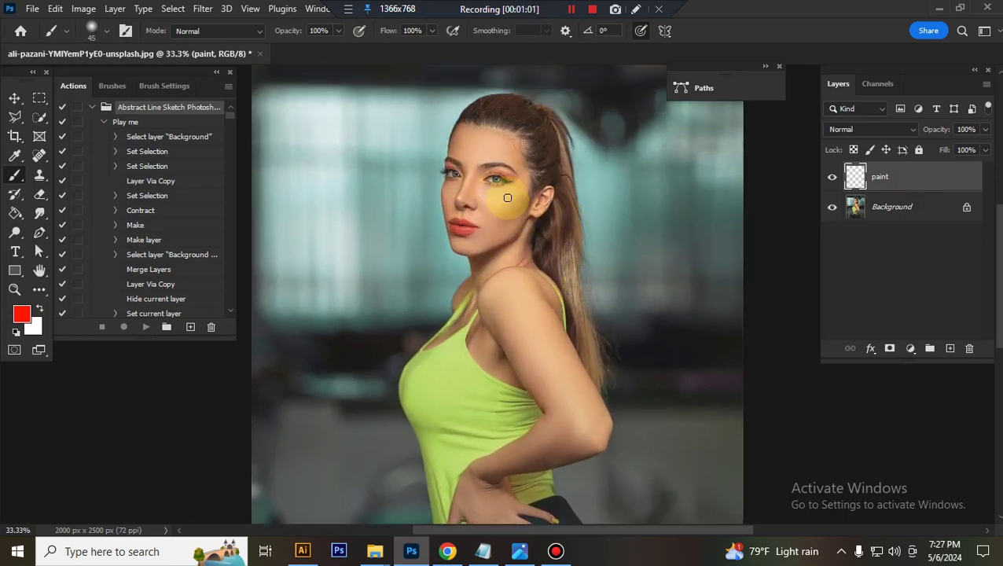
key(bracketright)
key(bracketright)
key(bracketright)
key(bracketright)
key(bracketright)
key(bracketright)
key(bracketright)
key(bracketright)
key(bracketright)
key(bracketright)
key(bracketright)
mouse_move(505, 167)
mouse_down()
mouse_move(515, 148)
mouse_move(520, 206)
mouse_move(532, 131)
mouse_move(486, 128)
mouse_move(459, 221)
mouse_move(470, 161)
mouse_move(464, 193)
mouse_move(524, 161)
mouse_move(540, 119)
mouse_move(497, 112)
mouse_move(463, 202)
mouse_move(494, 202)
mouse_move(538, 225)
mouse_move(542, 145)
mouse_move(560, 328)
mouse_up()
key(bracketleft)
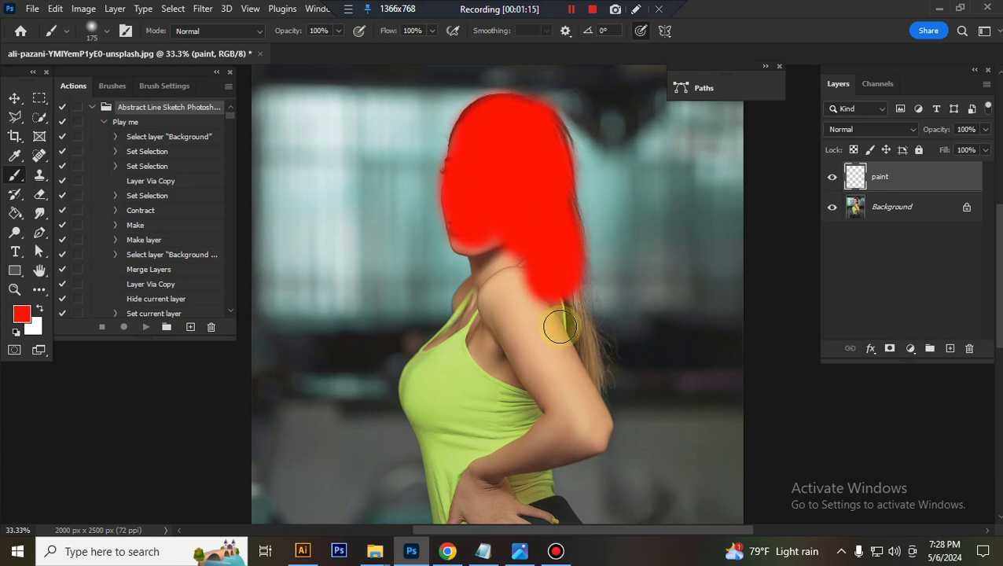
Step: Paint red down over the shoulder, torso and arm to the hand
scroll(538, 242, down, 2)
mouse_move(538, 242)
mouse_down()
mouse_move(560, 313)
mouse_move(561, 252)
mouse_move(574, 317)
mouse_move(541, 163)
mouse_move(534, 210)
mouse_move(492, 148)
mouse_move(475, 168)
mouse_move(470, 152)
mouse_move(465, 162)
mouse_move(502, 171)
mouse_move(491, 212)
mouse_move(495, 184)
mouse_up()
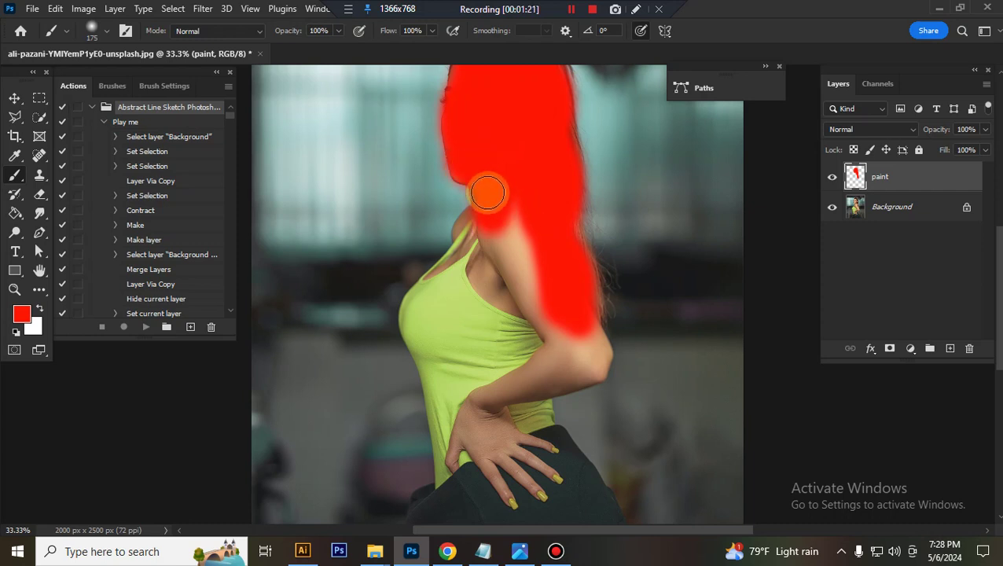
scroll(519, 202, up, 2)
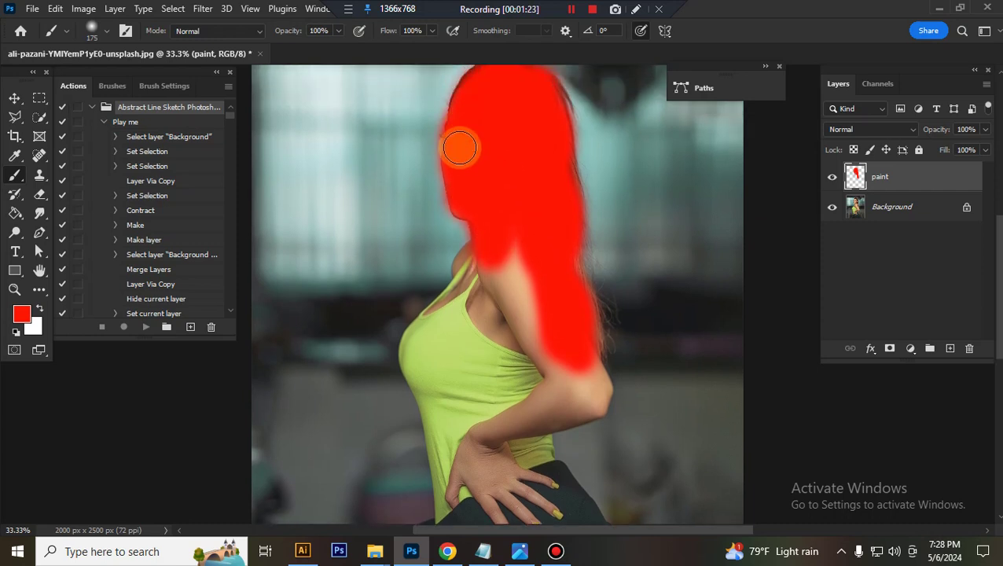
scroll(503, 183, down, 4)
mouse_move(496, 172)
mouse_down()
mouse_move(476, 213)
mouse_move(485, 188)
mouse_move(475, 194)
mouse_move(470, 233)
mouse_up()
scroll(475, 196, down, 4)
mouse_move(481, 162)
mouse_down()
mouse_move(452, 170)
mouse_move(431, 201)
mouse_move(475, 152)
mouse_move(420, 201)
mouse_move(436, 303)
mouse_move(454, 310)
mouse_move(473, 273)
mouse_move(463, 336)
mouse_move(452, 326)
mouse_move(451, 314)
mouse_move(509, 322)
mouse_move(464, 312)
mouse_move(502, 168)
mouse_move(494, 153)
mouse_move(463, 204)
mouse_move(489, 260)
mouse_move(493, 225)
mouse_move(417, 198)
mouse_move(424, 207)
mouse_move(521, 189)
mouse_move(544, 175)
mouse_move(531, 133)
mouse_move(518, 210)
mouse_move(573, 229)
mouse_move(576, 255)
mouse_move(585, 228)
mouse_move(588, 248)
mouse_move(521, 276)
mouse_move(533, 256)
mouse_move(592, 246)
mouse_move(521, 305)
mouse_move(537, 290)
mouse_move(536, 334)
mouse_move(517, 266)
mouse_move(528, 224)
mouse_move(571, 251)
mouse_up()
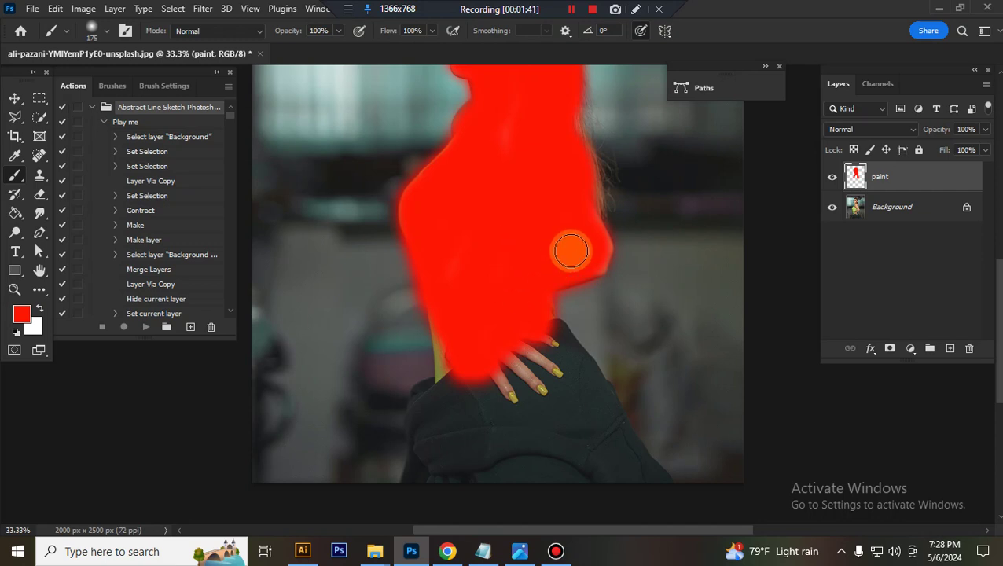
scroll(574, 243, up, 3)
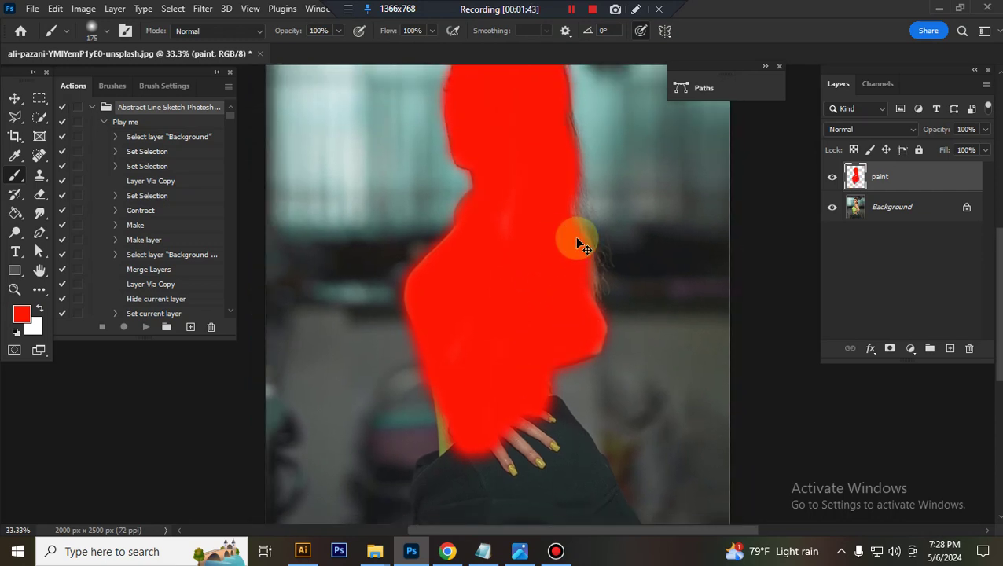
scroll(578, 244, down, 2)
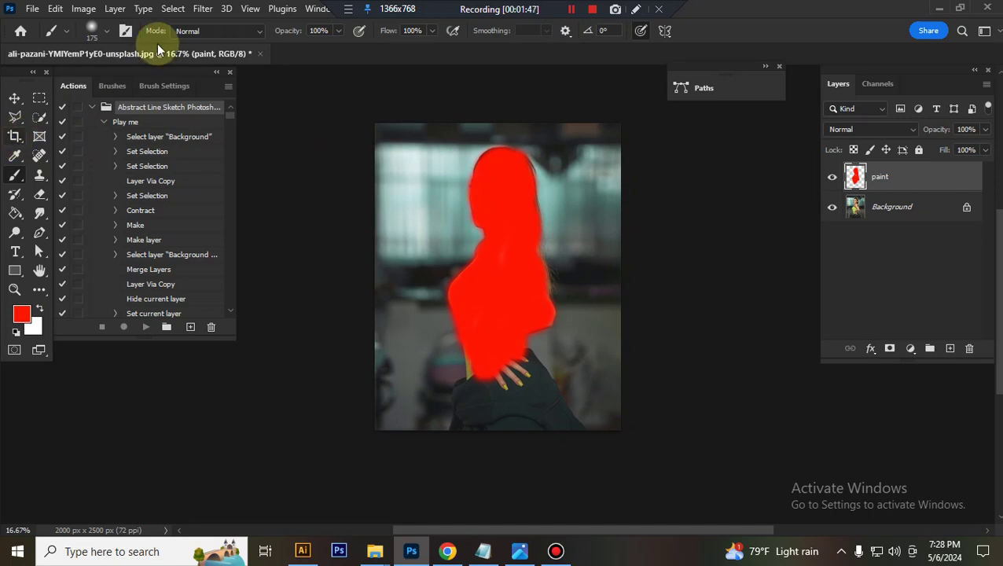
Step: Crop to a wider 3000 × 2000 px canvas with white space beside the photo, then hide the paint layer
click(14, 136)
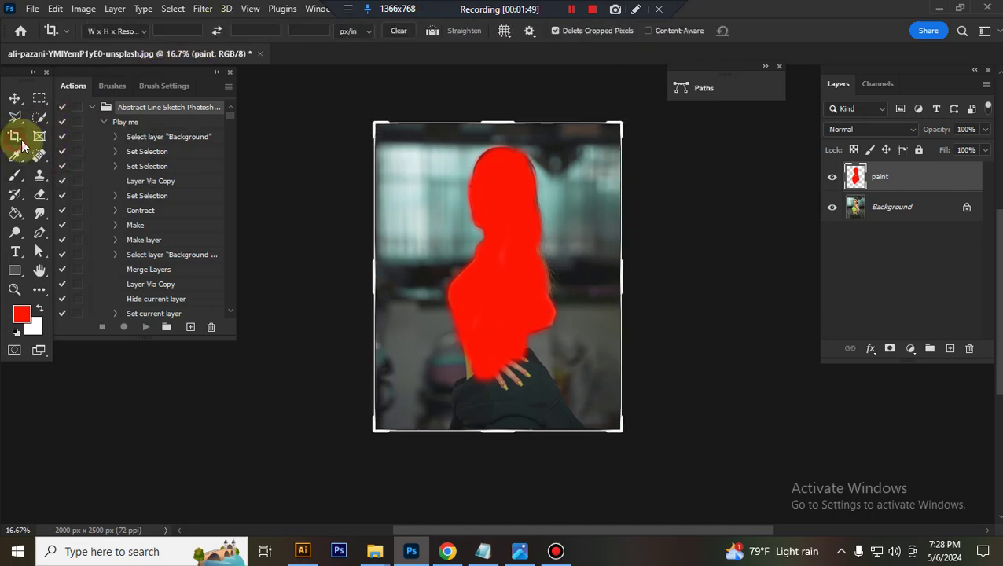
click(175, 31)
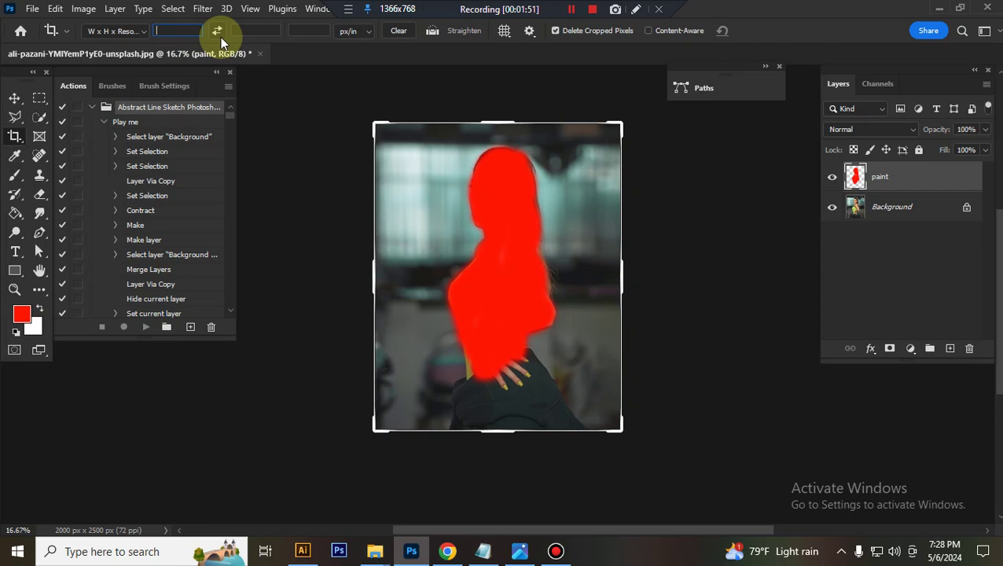
text(3000)
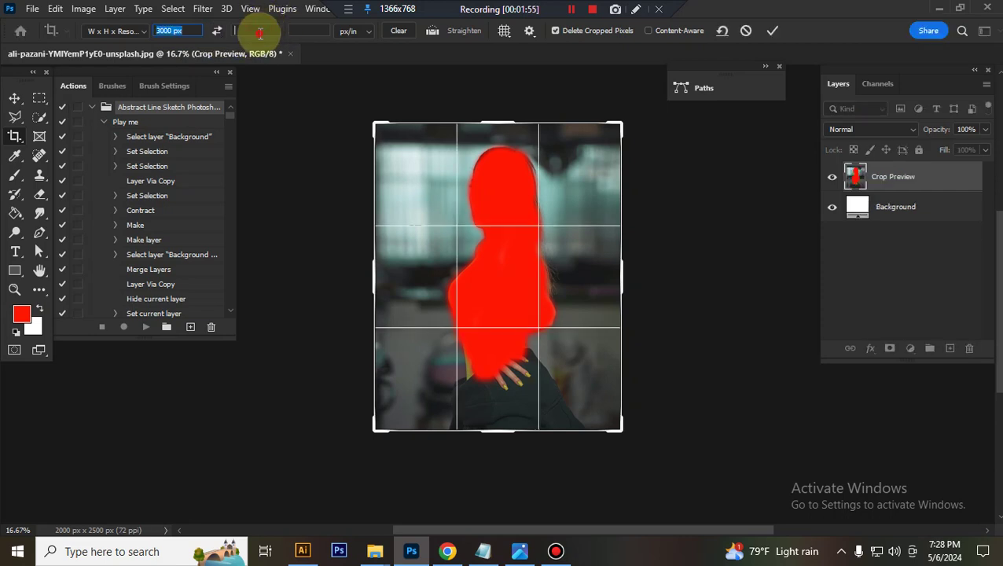
text(2000)
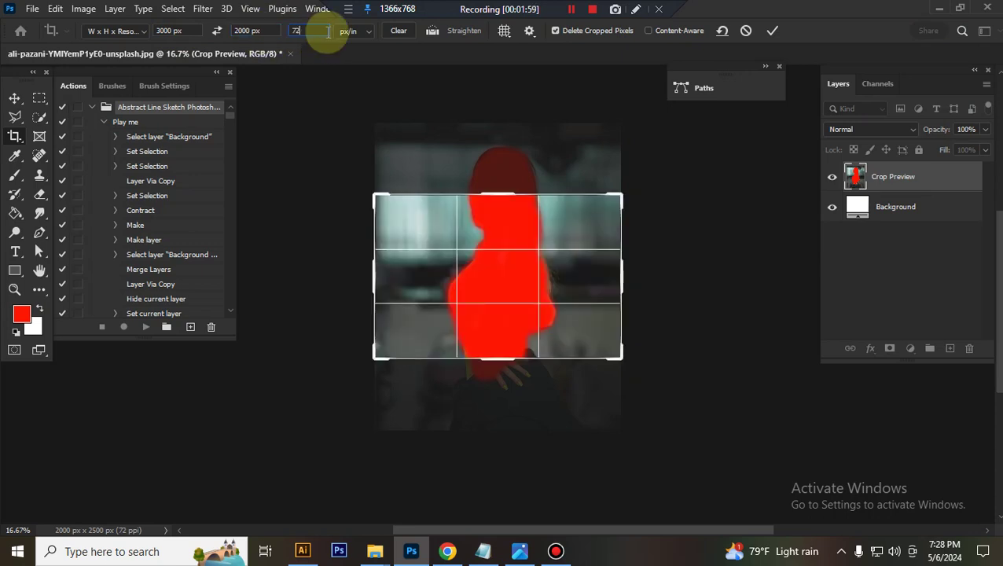
drag(482, 275, 508, 241)
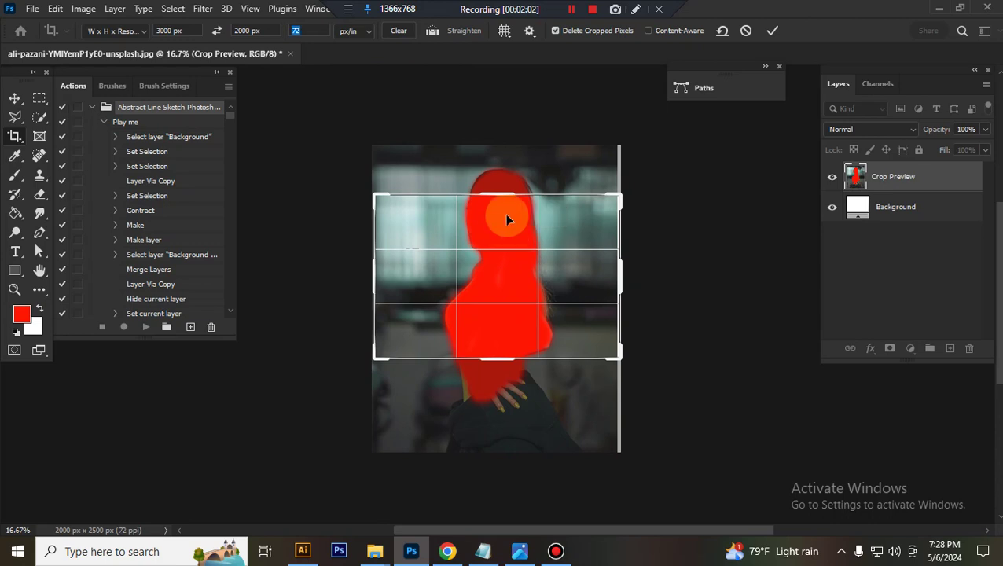
drag(505, 196, 501, 114)
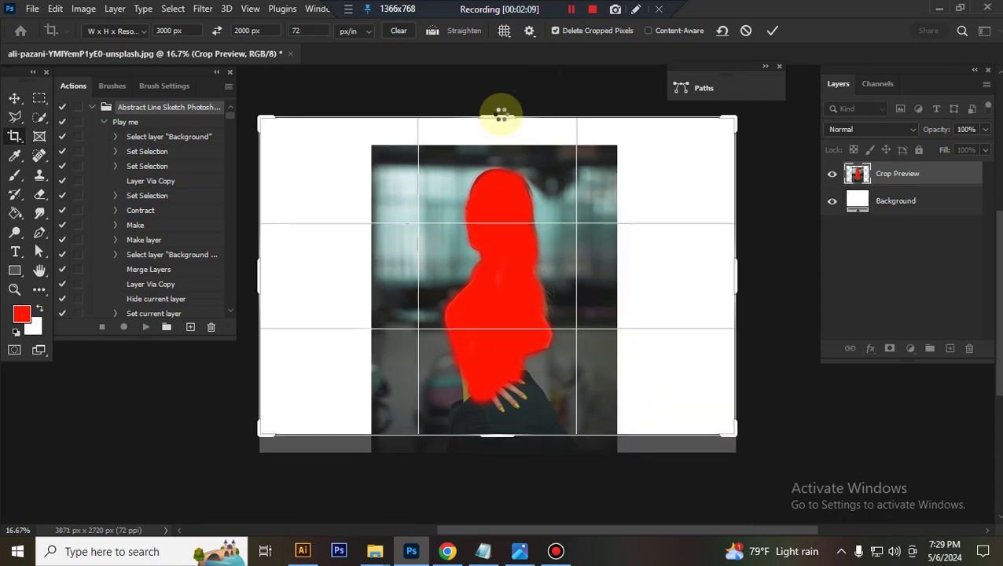
key(Return)
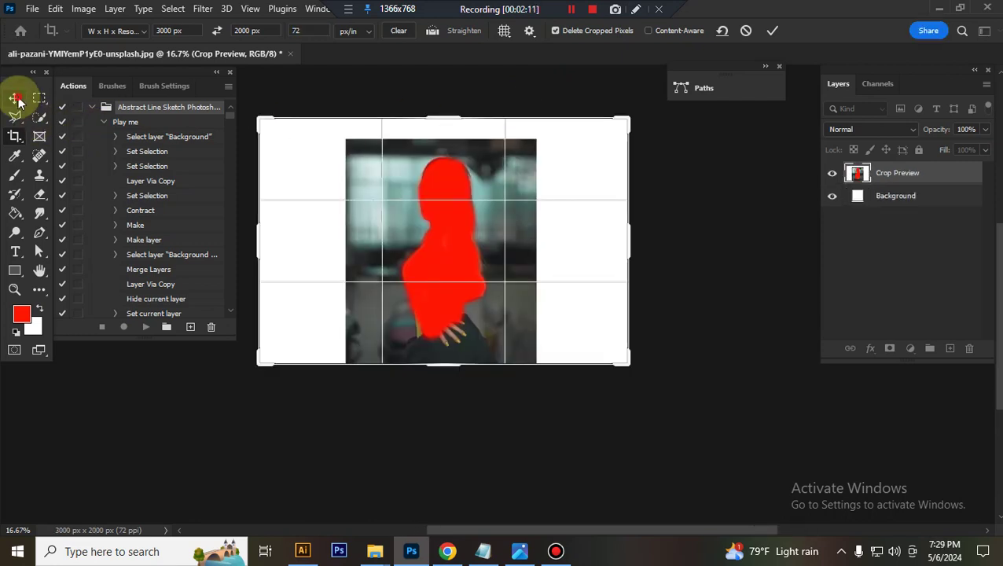
click(14, 98)
click(834, 176)
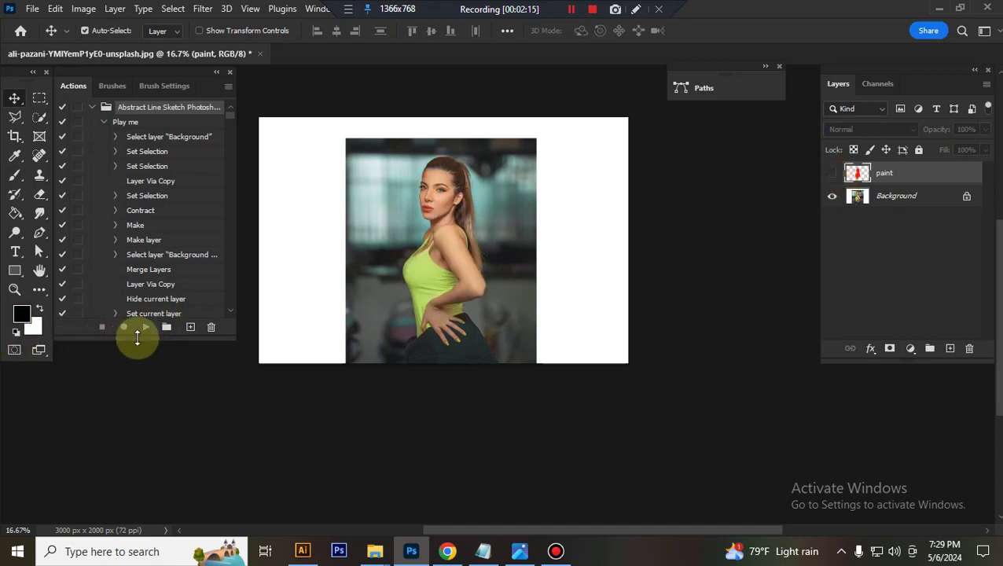
Step: Run the Abstract Line Sketch 'Play me' action to generate the pencil sketch layers
click(135, 119)
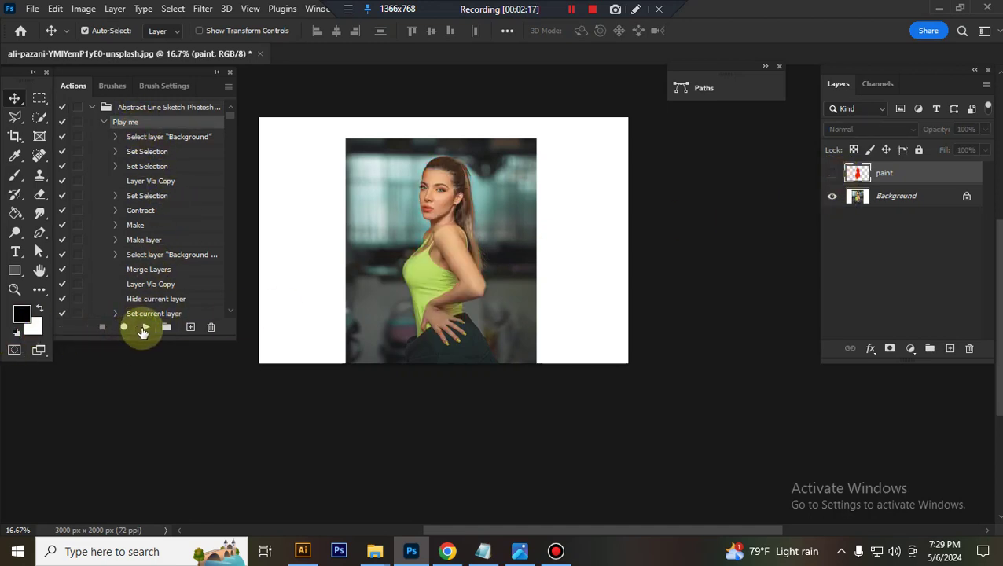
click(145, 327)
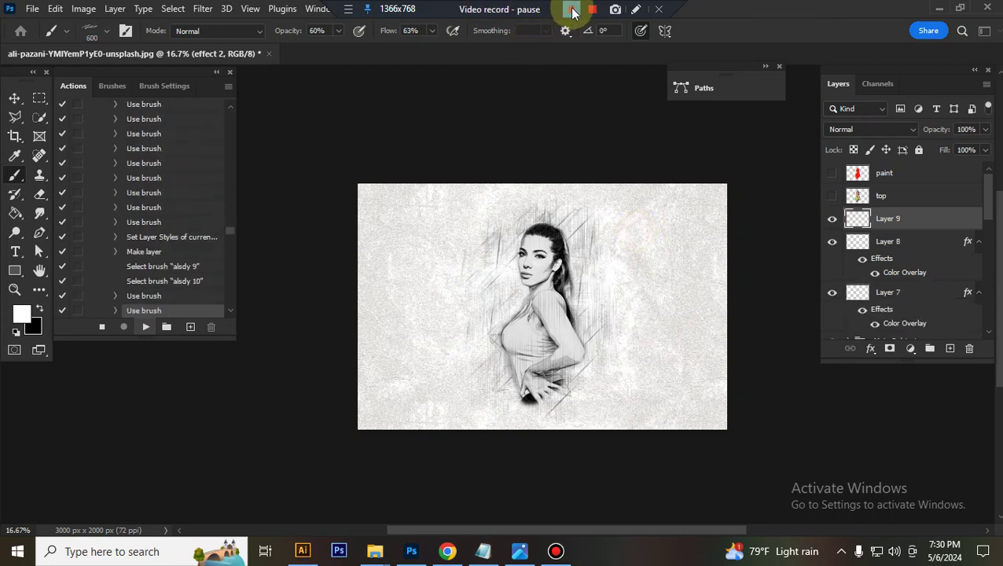
click(572, 9)
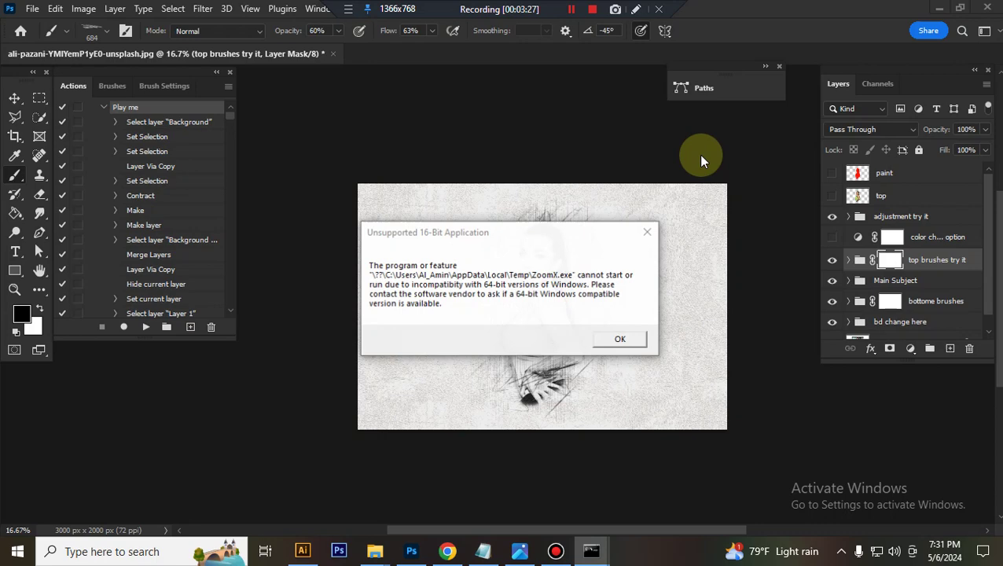
click(633, 341)
key(ctrl+plus)
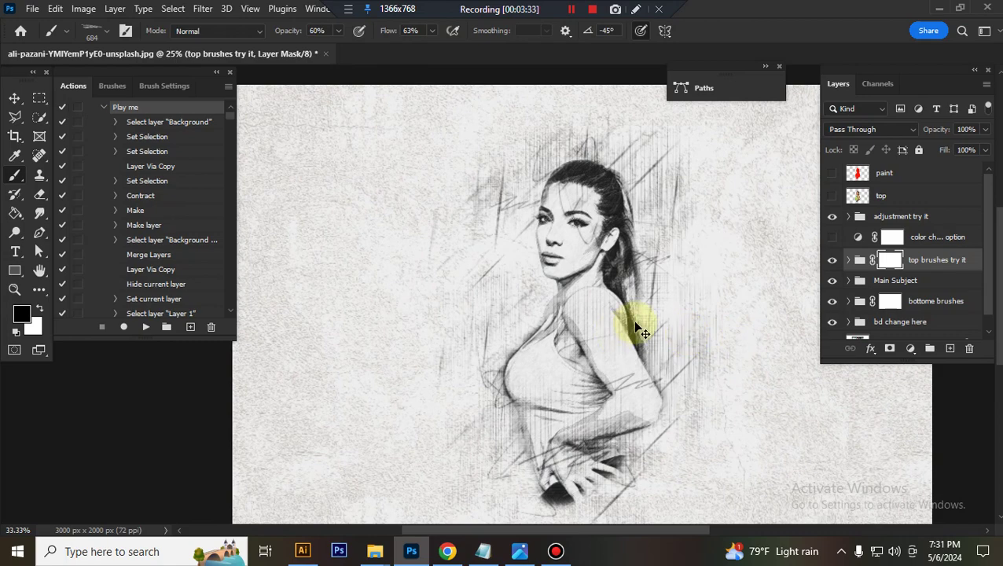
drag(593, 312, 573, 317)
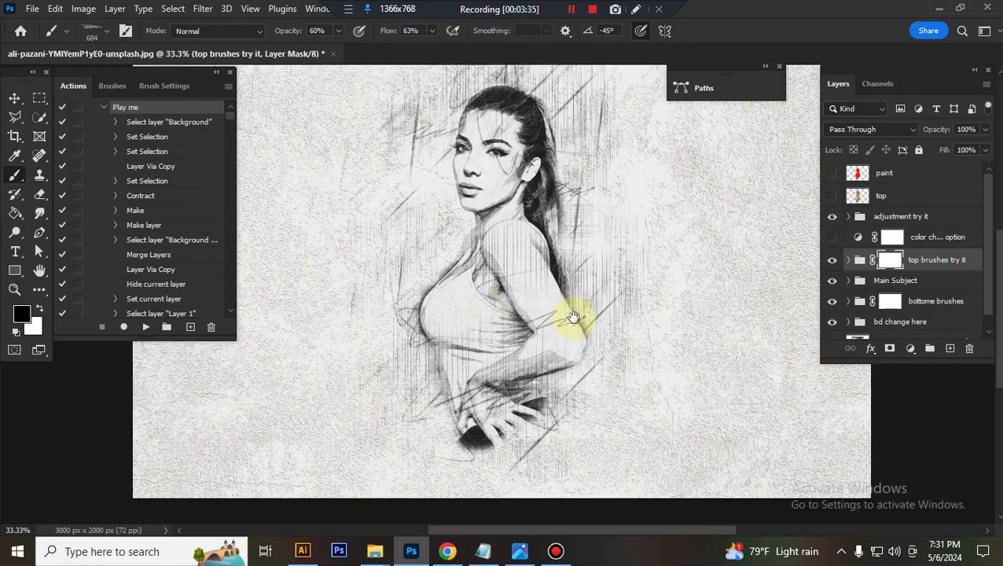
scroll(629, 312, up, 2)
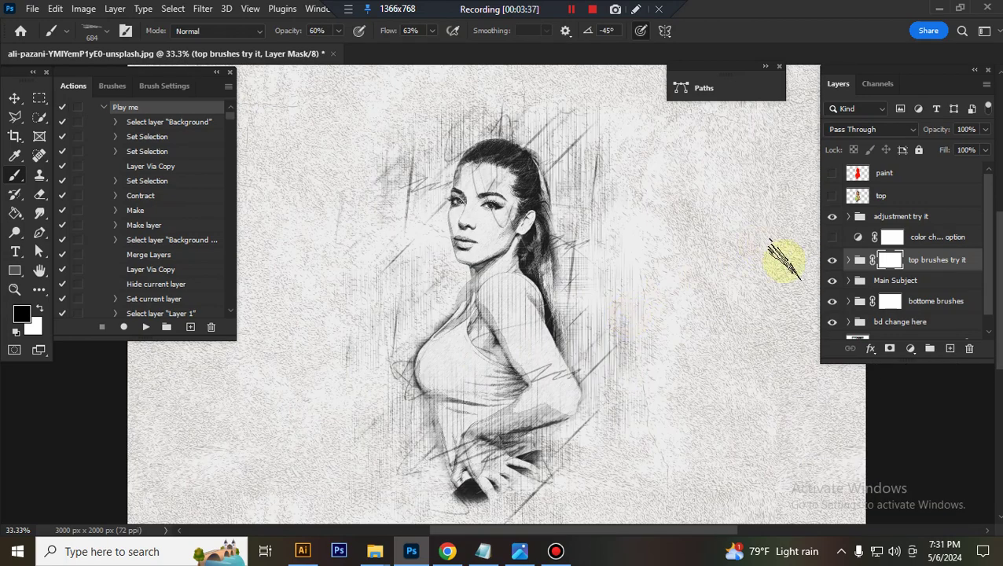
click(14, 97)
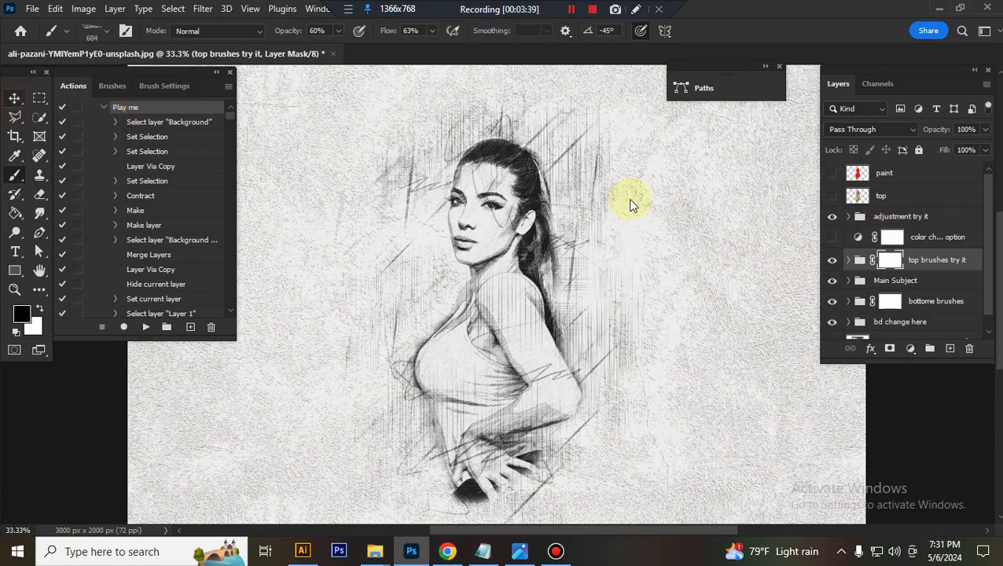
click(865, 219)
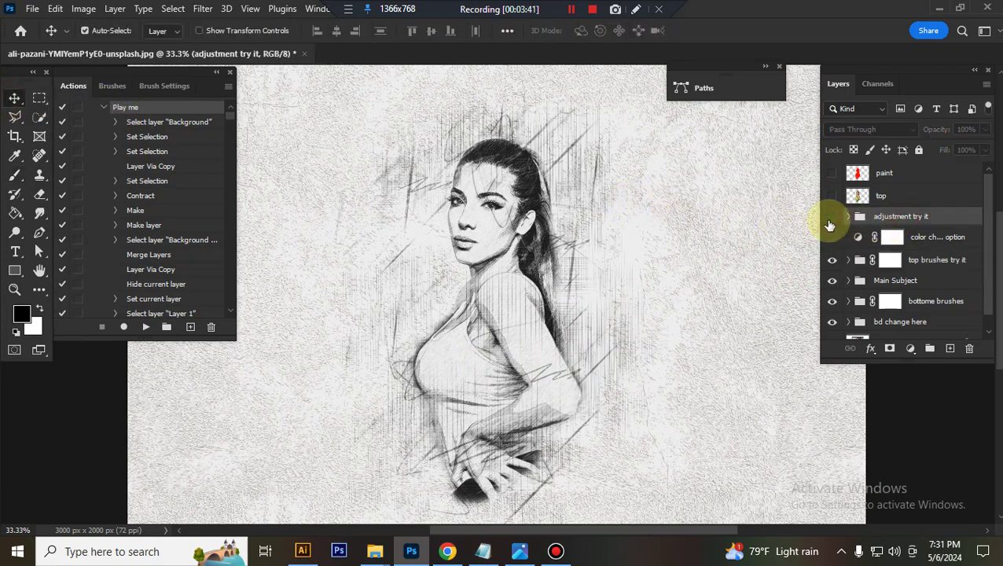
Step: Show and expand the 'adjustment try it' group and raise Vibrance from +10 to +15
click(832, 217)
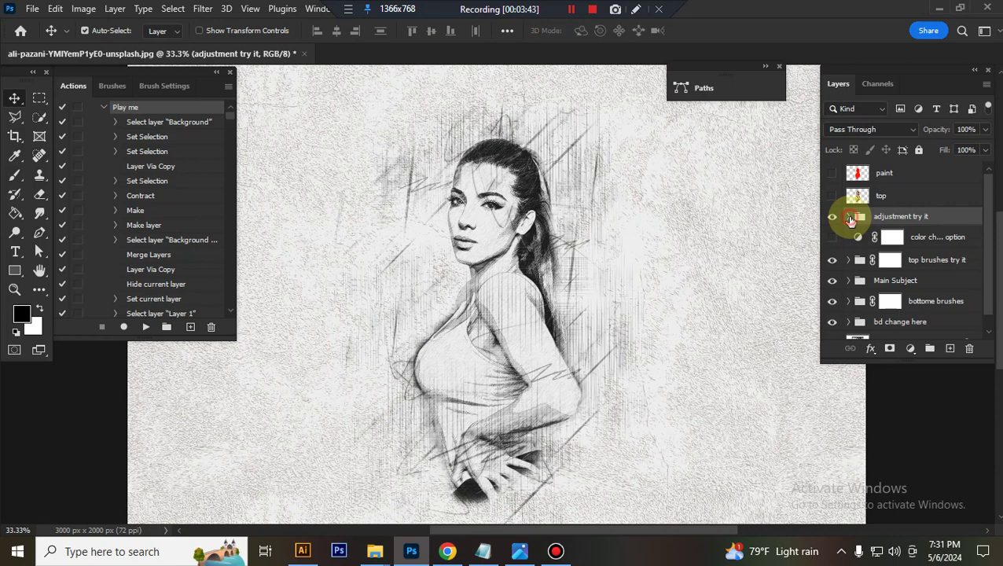
click(849, 217)
double_click(871, 239)
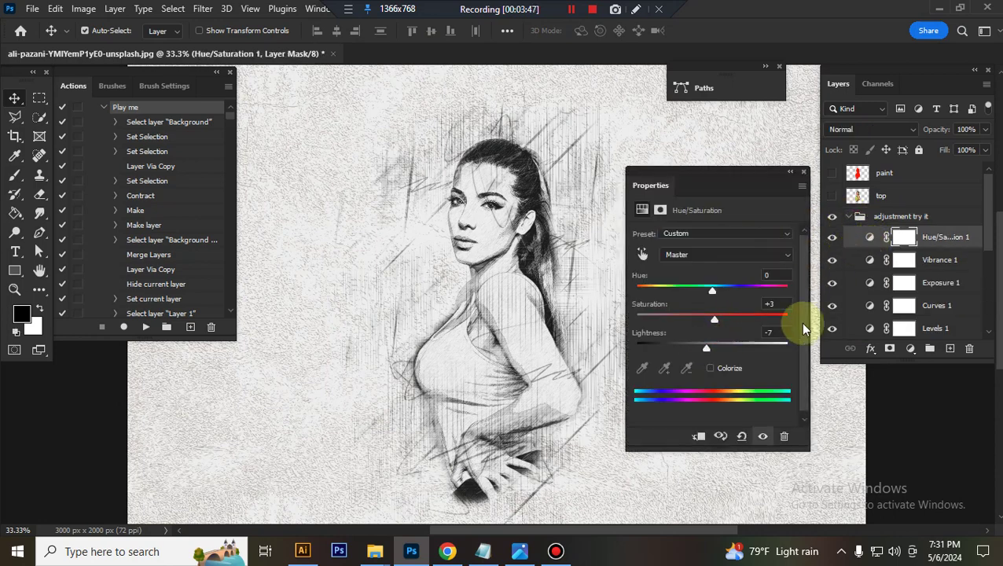
click(867, 263)
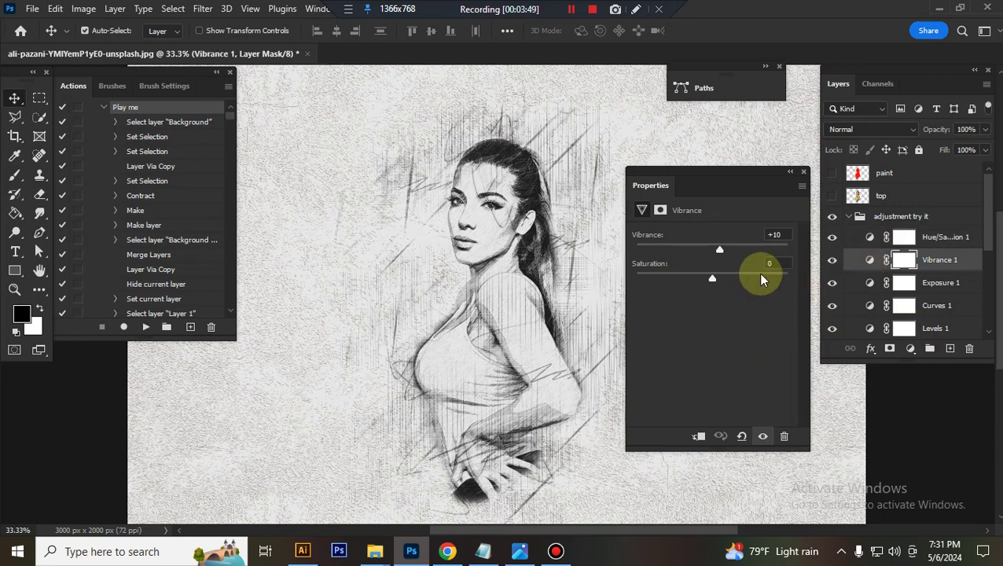
drag(724, 253, 728, 253)
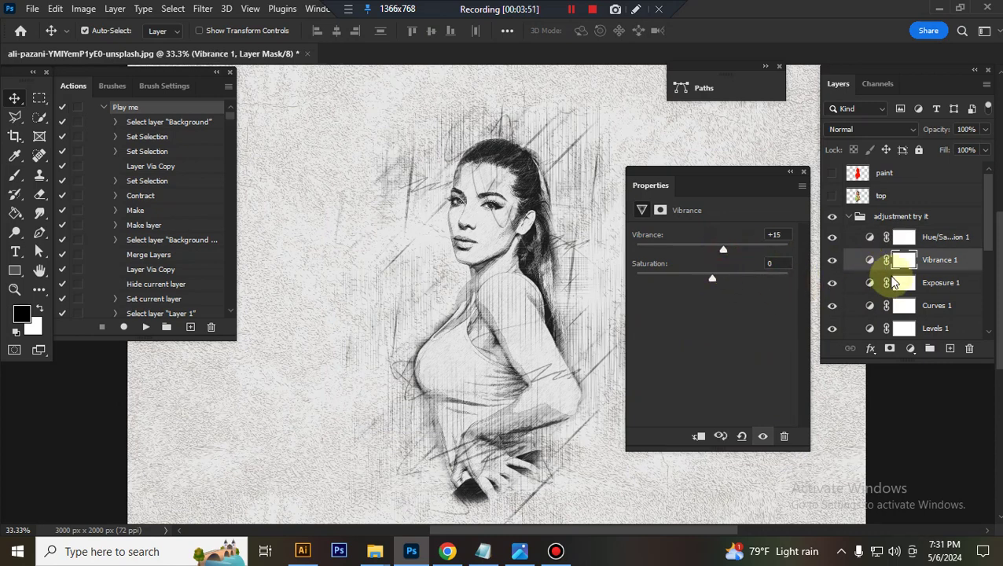
Step: Lift the Curves black point slightly, review Levels, then collapse the group
click(869, 305)
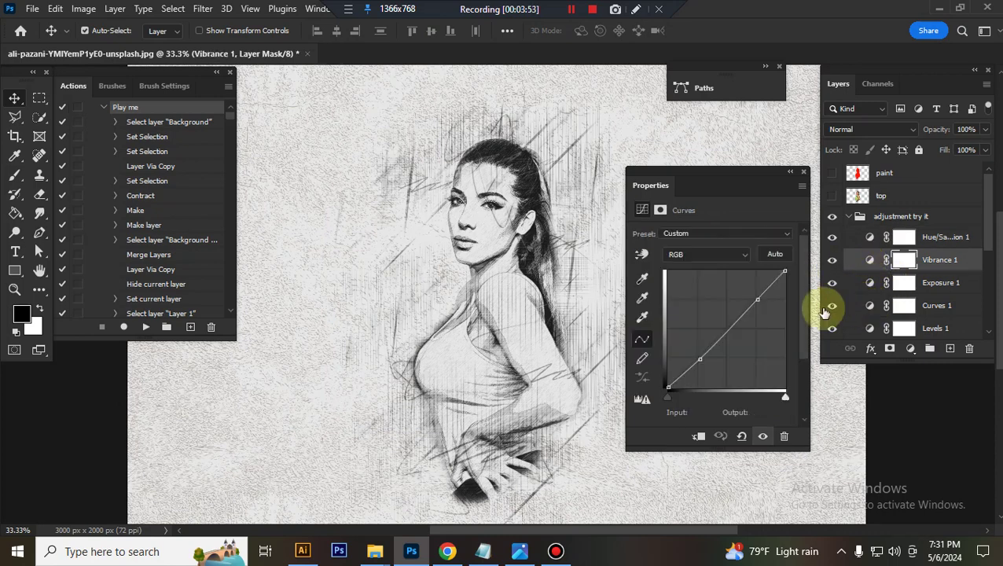
click(699, 359)
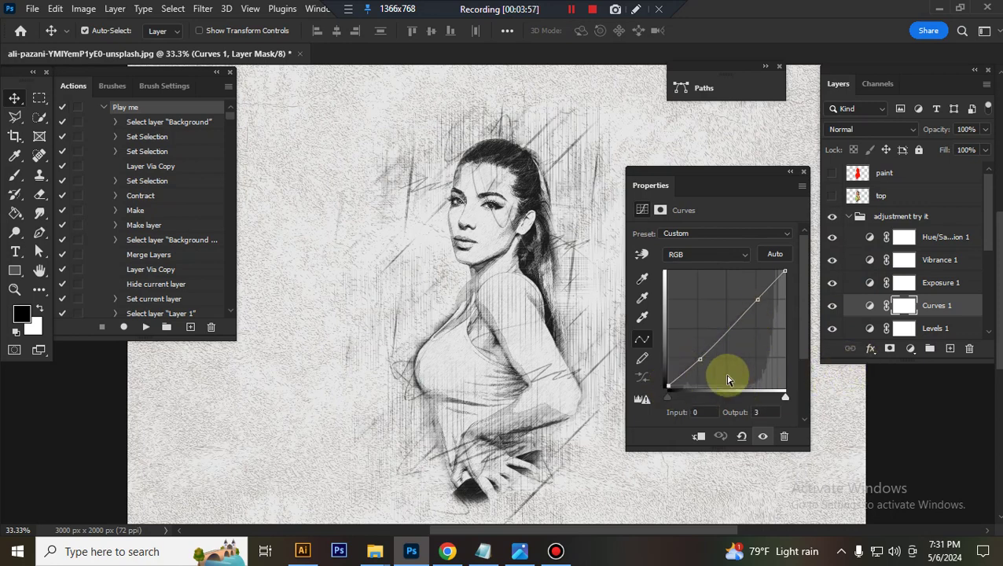
drag(663, 384, 664, 382)
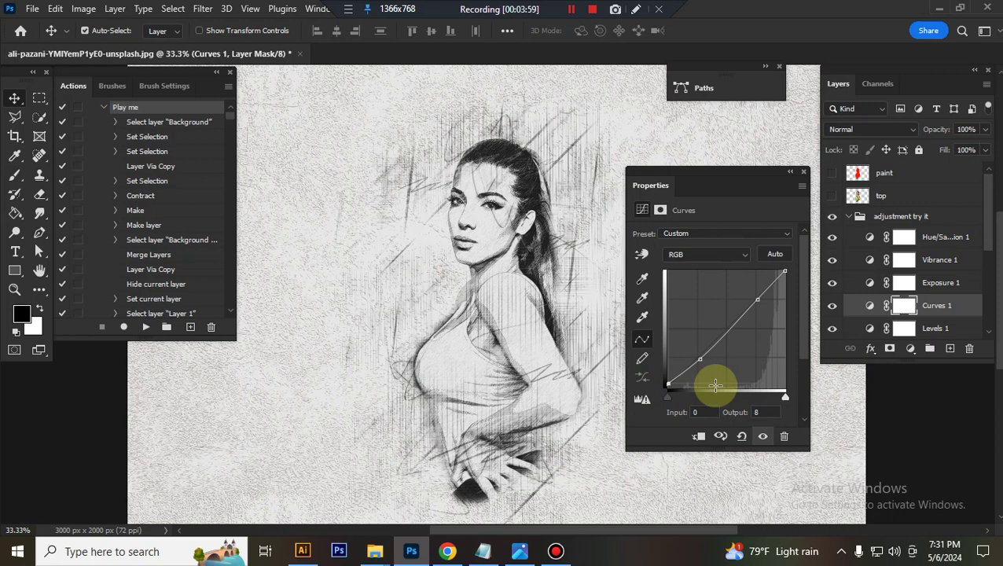
click(870, 330)
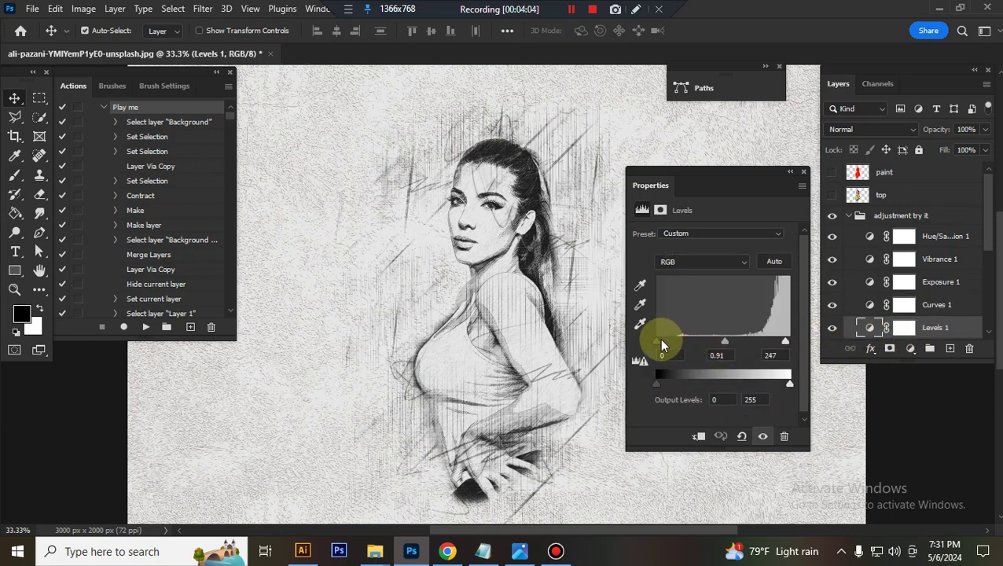
click(803, 172)
click(855, 213)
click(848, 216)
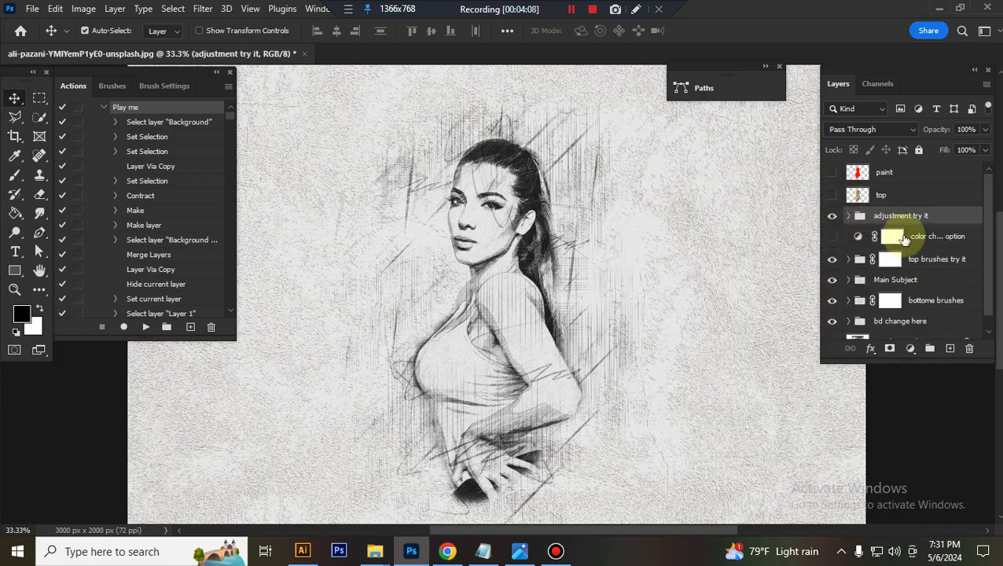
click(941, 246)
click(832, 237)
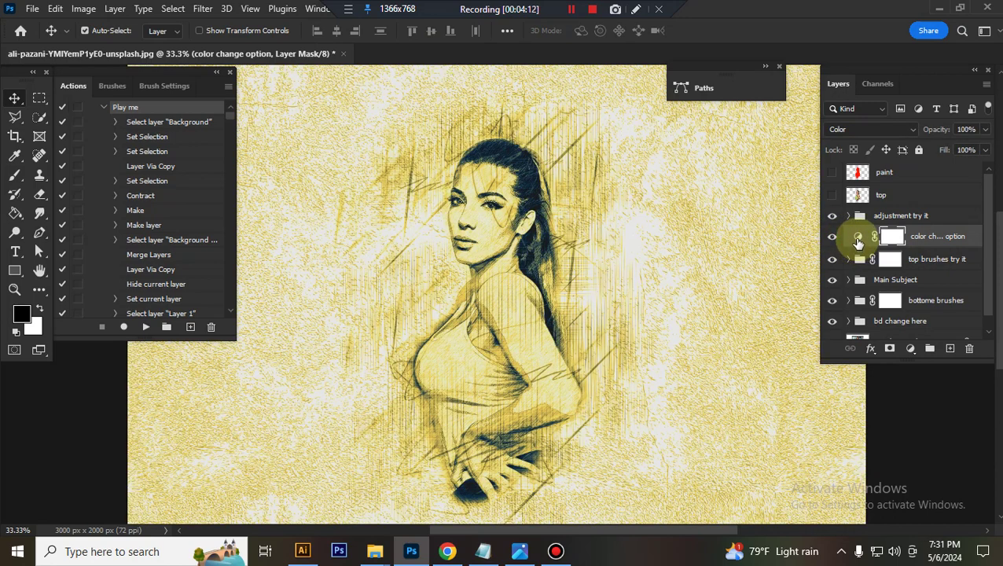
double_click(858, 238)
click(788, 240)
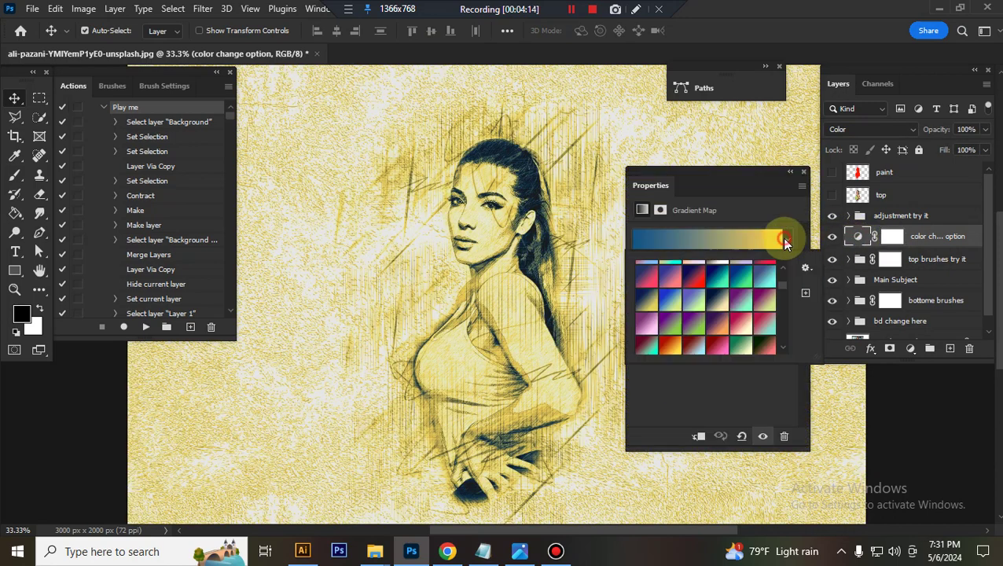
click(768, 308)
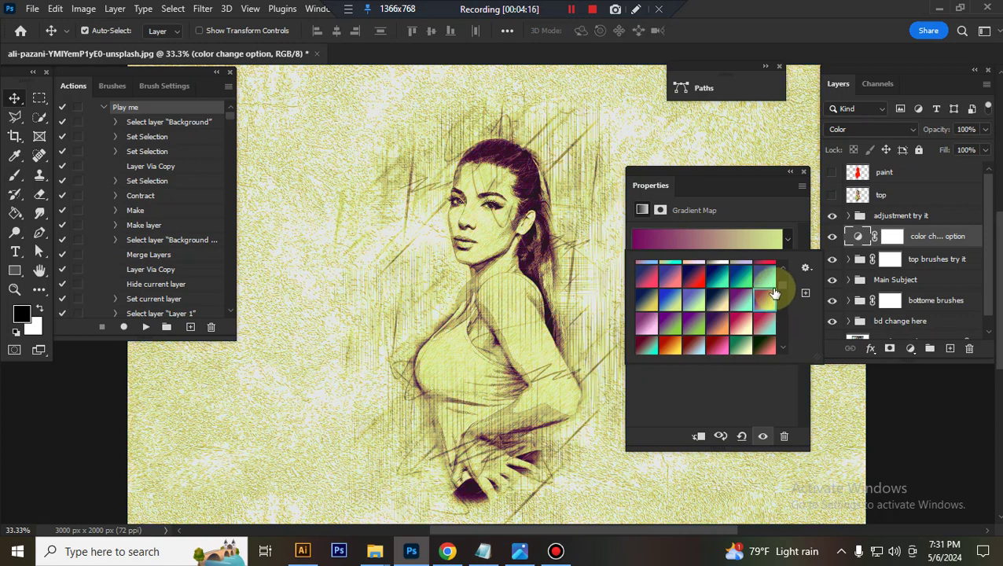
click(769, 280)
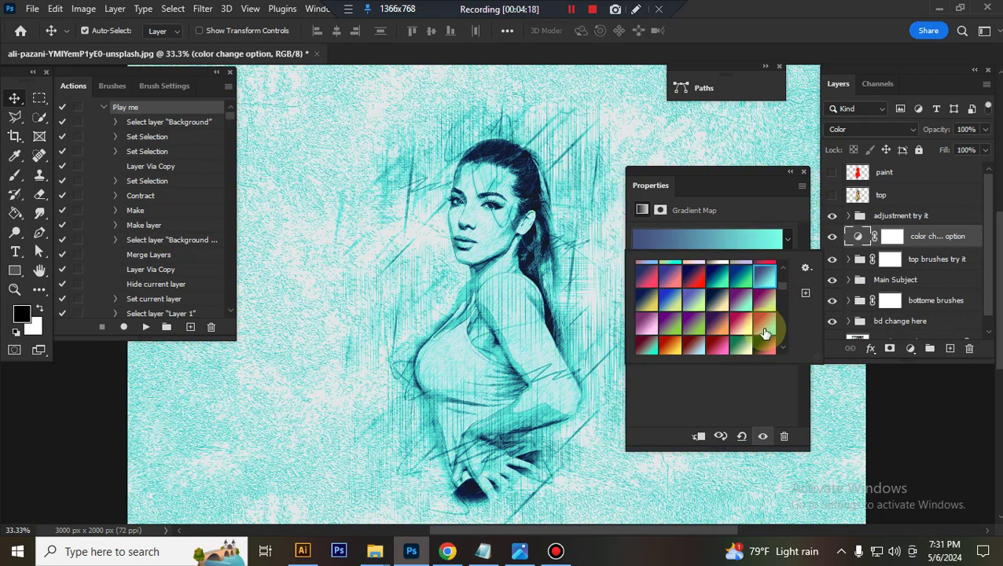
scroll(766, 331, down, 2)
click(763, 329)
click(770, 320)
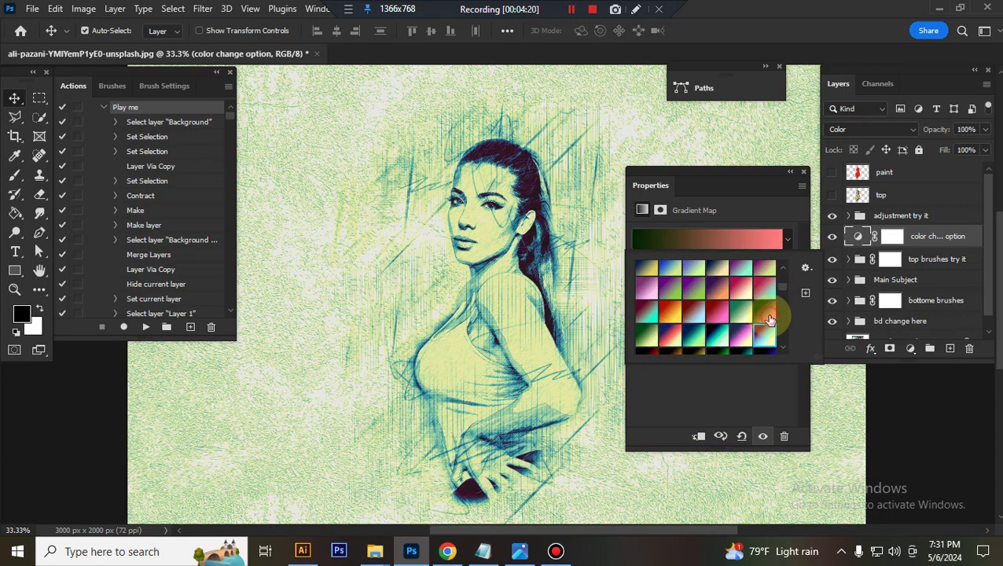
click(742, 330)
scroll(761, 338, down, 1)
click(765, 326)
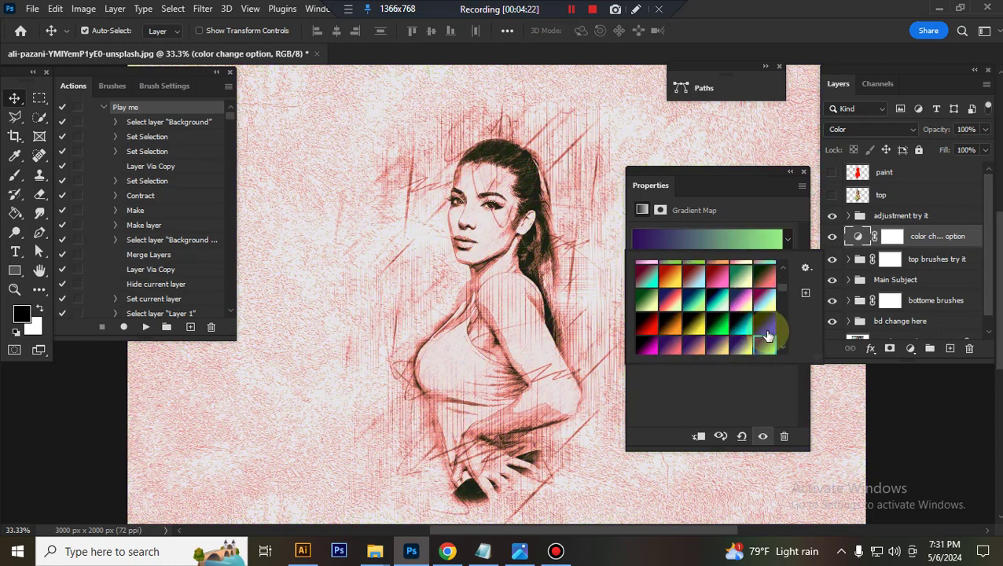
click(766, 326)
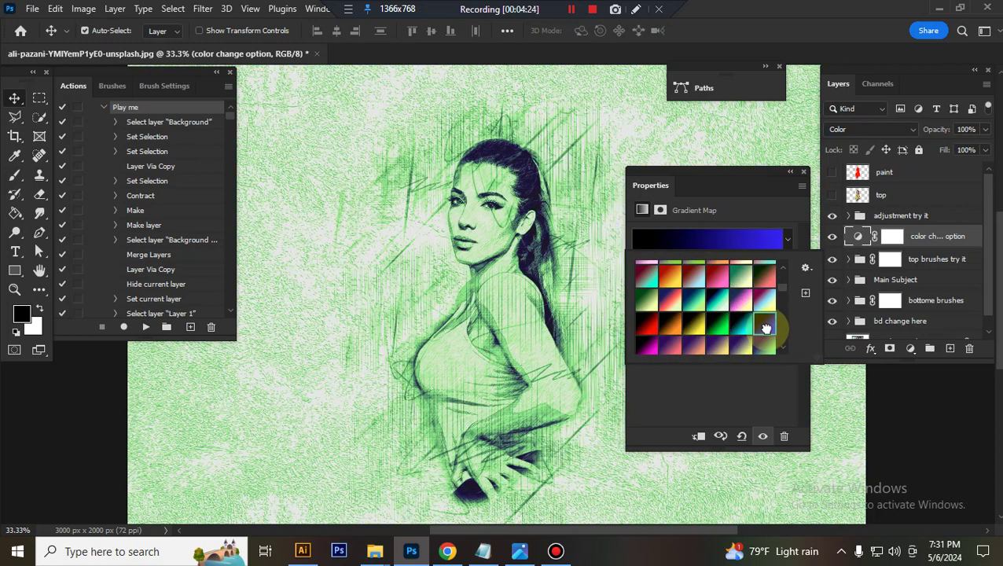
click(800, 181)
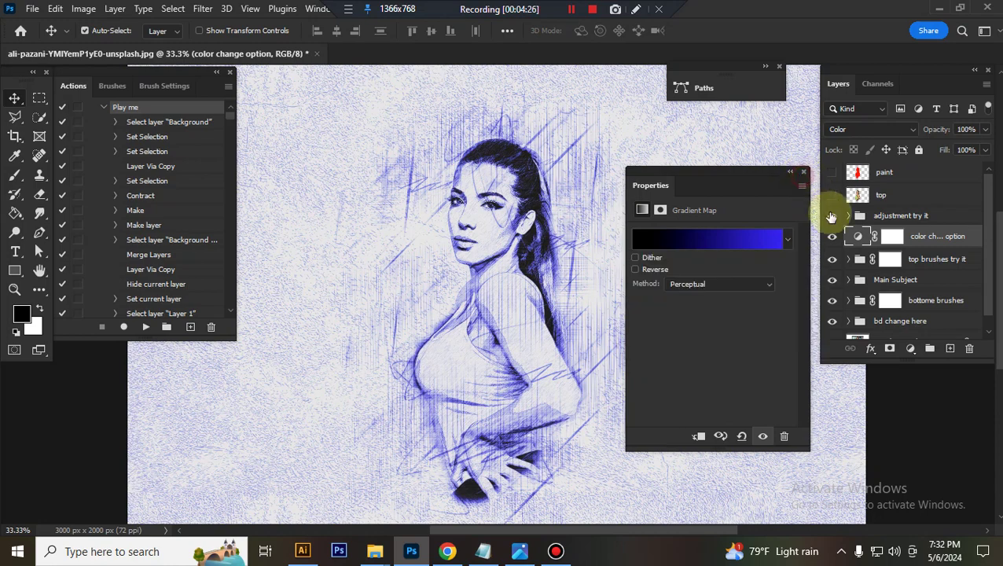
click(832, 235)
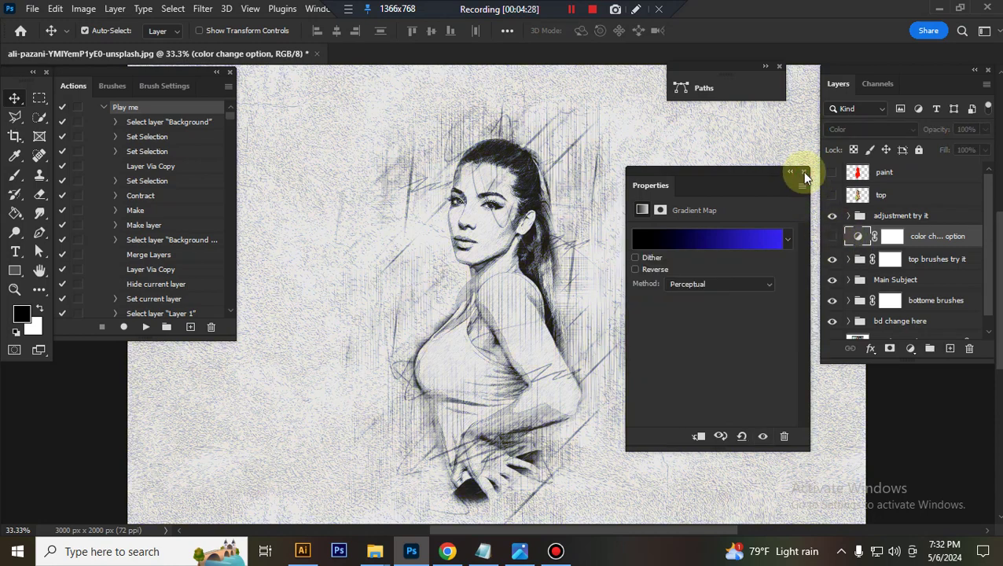
Step: Toggle and expand the 'top brushes try it' group, zoom out, and select the tb 6 layer
click(936, 260)
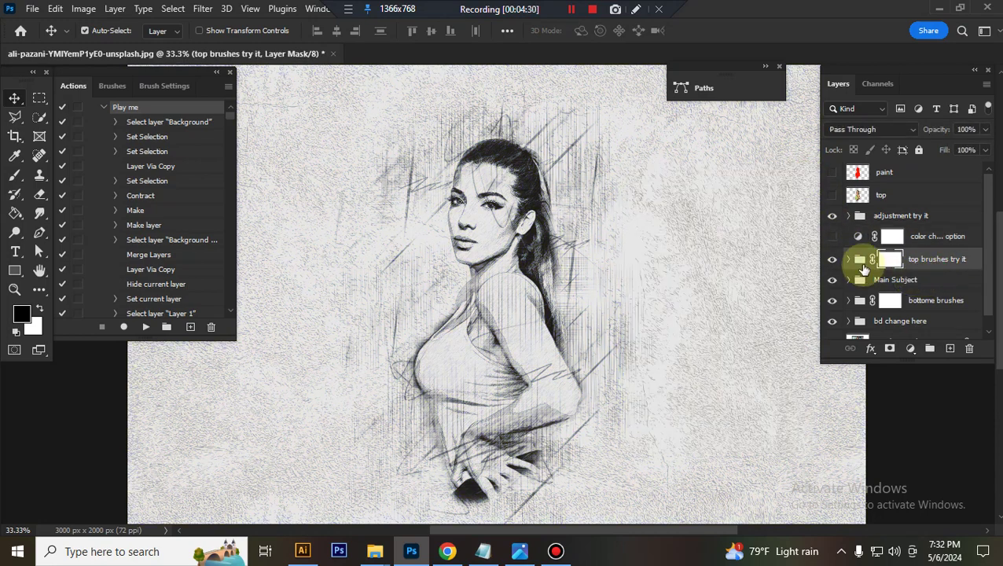
click(834, 260)
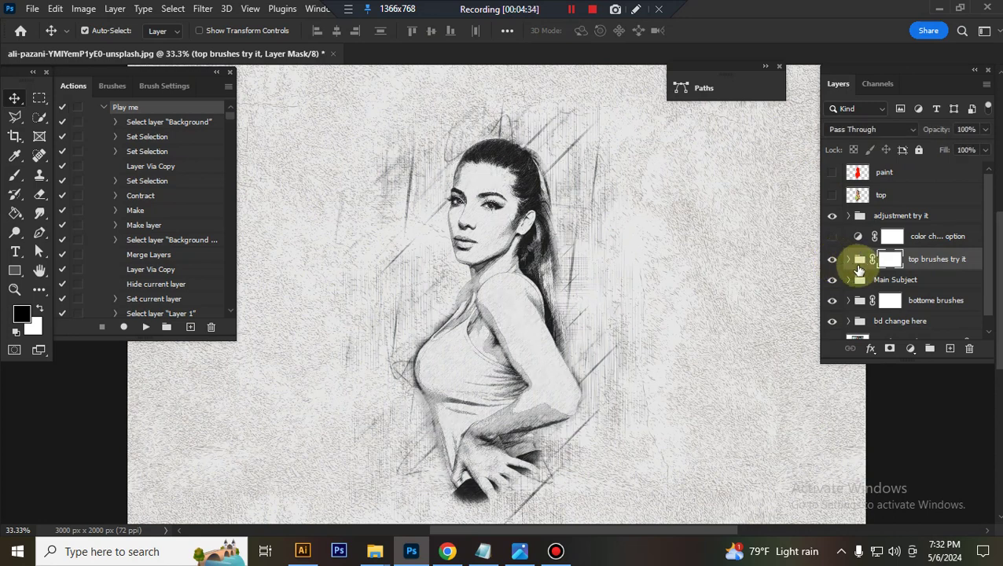
click(849, 260)
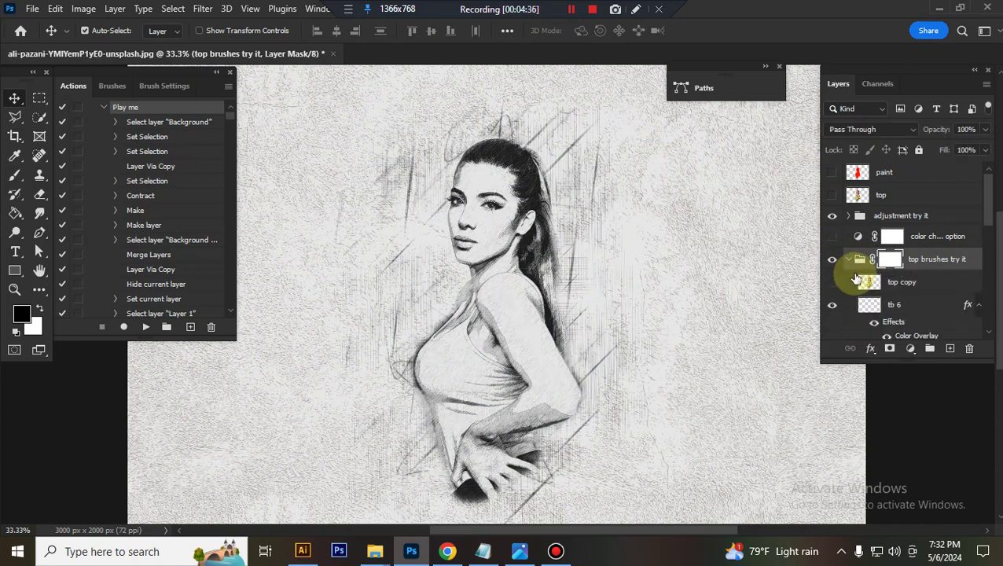
key(ctrl+minus)
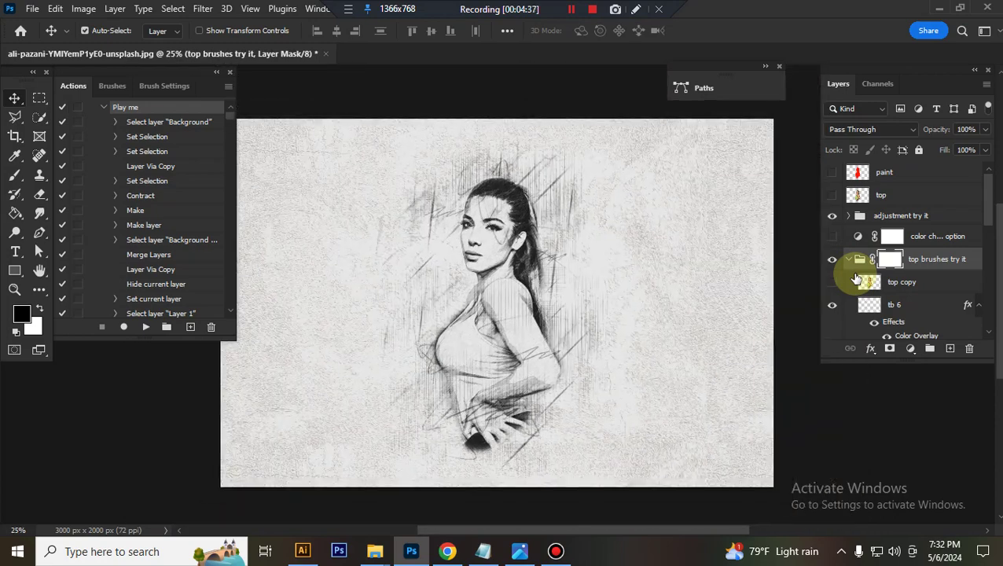
click(918, 307)
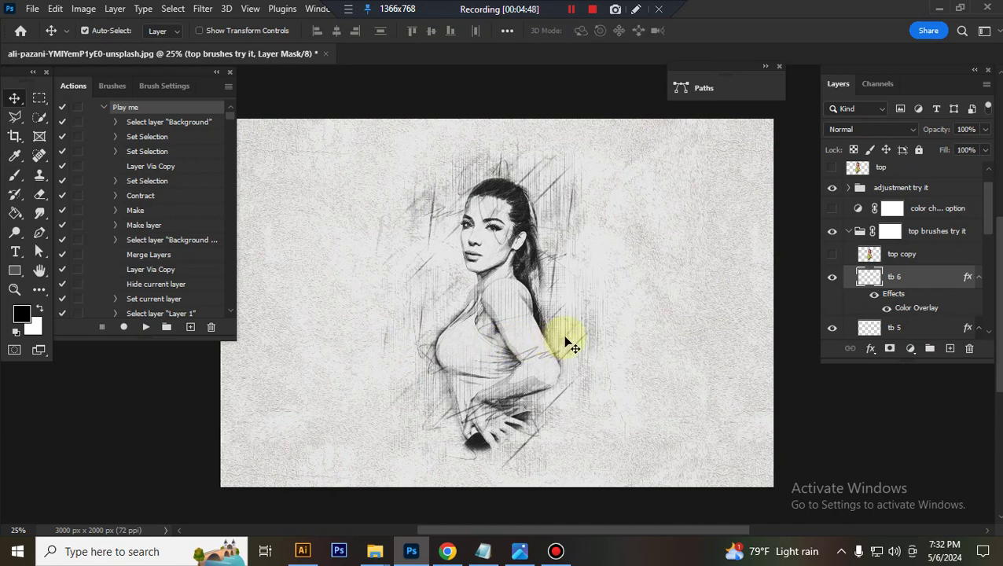
Step: Shift the tb 6 strokes right and up, and shrink tb 5 to about 95%
scroll(566, 345, down, 1)
key(ctrl+t)
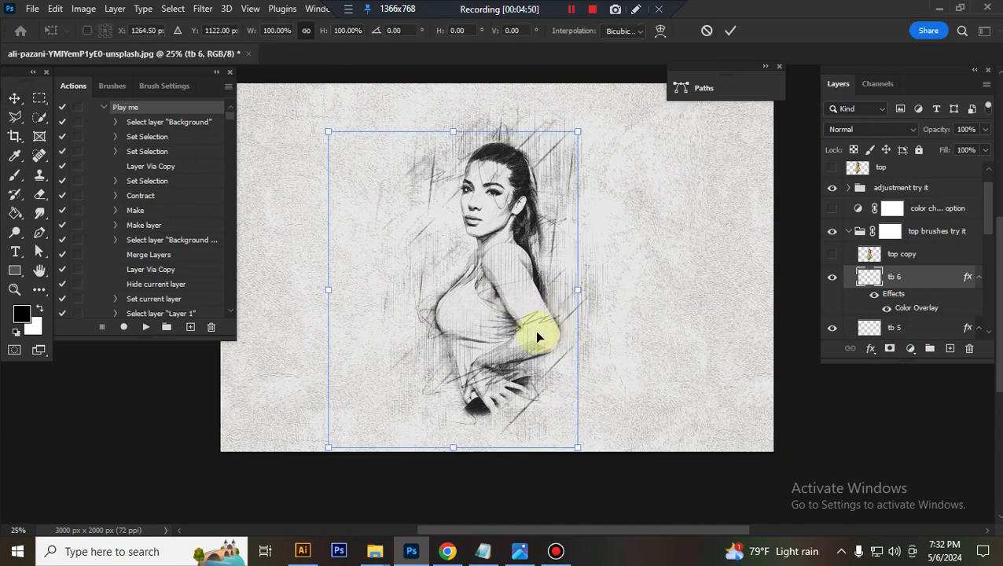
drag(428, 356, 459, 359)
key(Return)
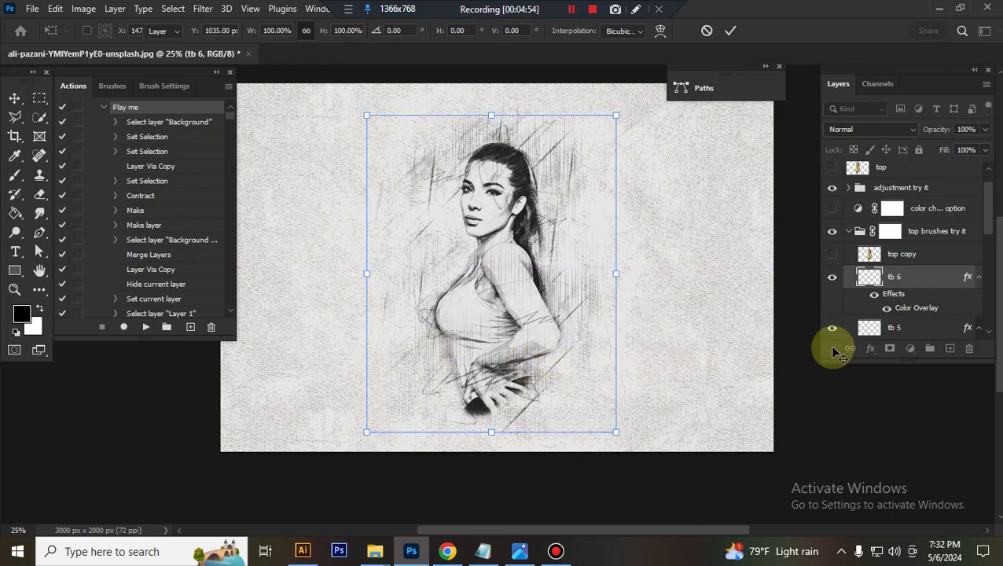
scroll(916, 326, down, 2)
click(916, 245)
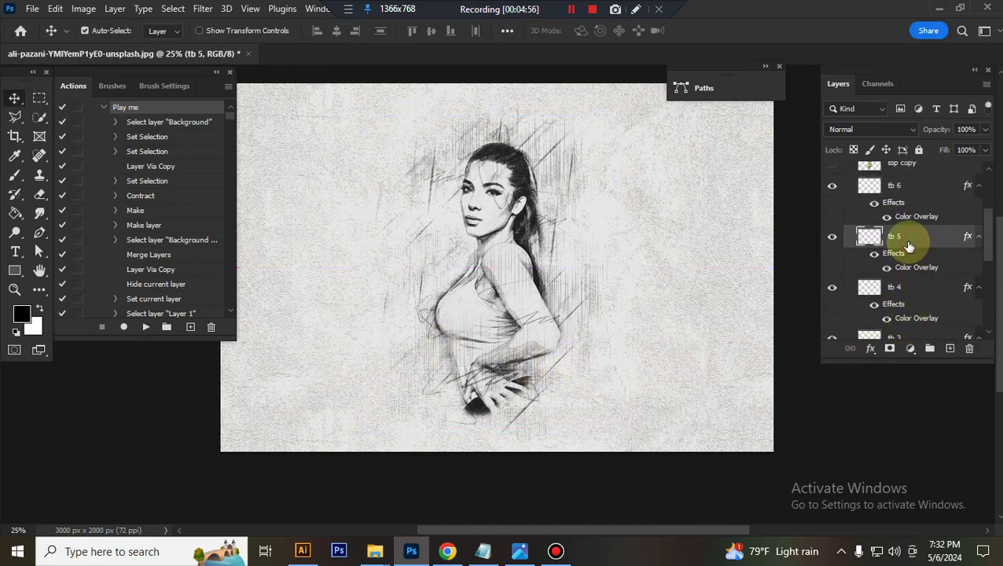
key(ctrl+t)
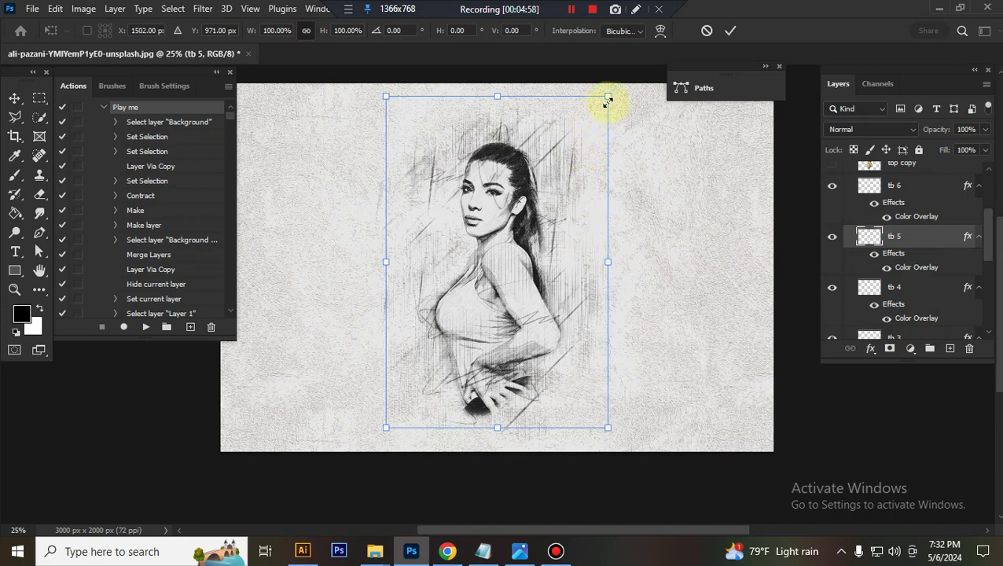
drag(608, 98, 607, 122)
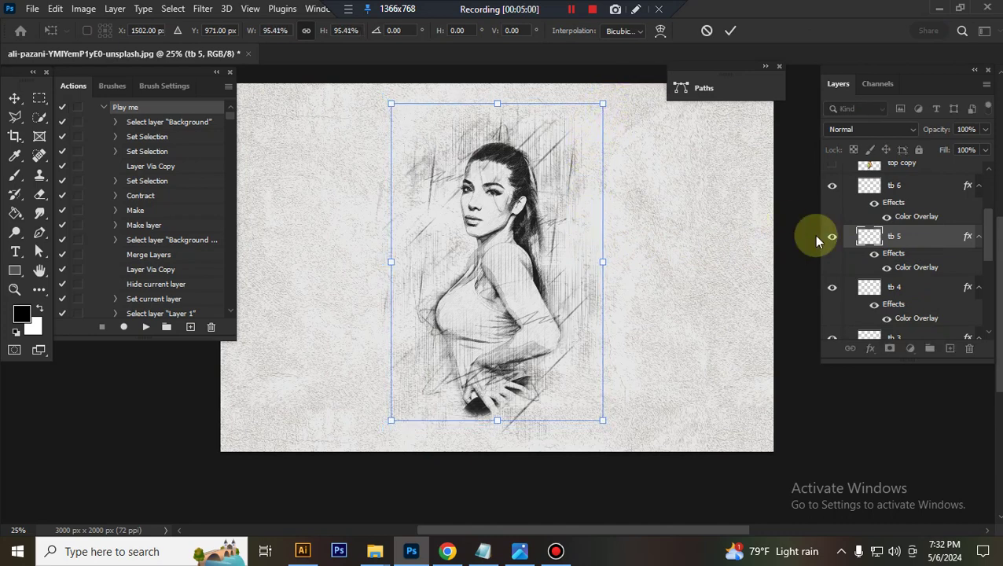
click(853, 287)
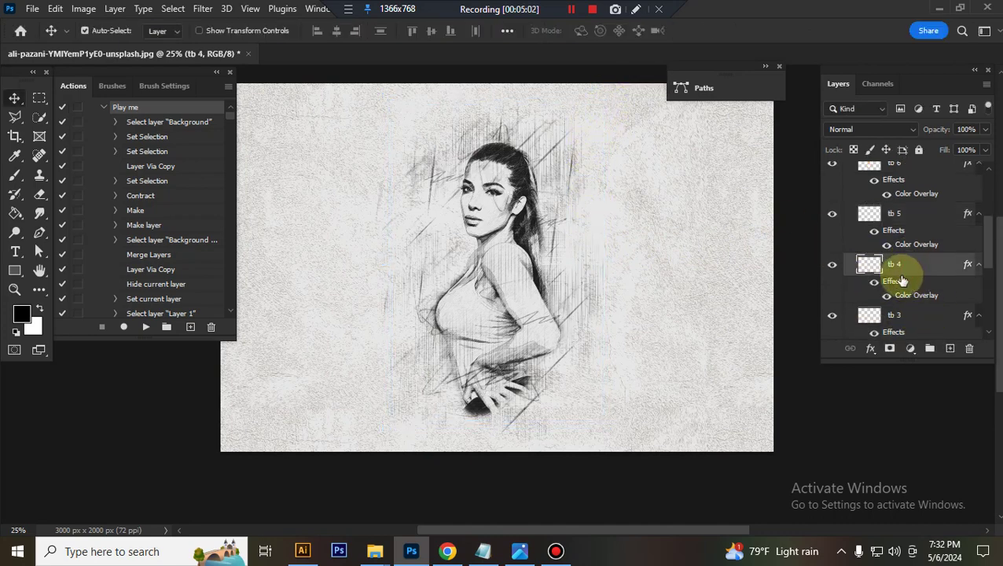
Step: Enlarge the tb 4 strokes to about 121% and tb 3 to about 110%
key(ctrl+t)
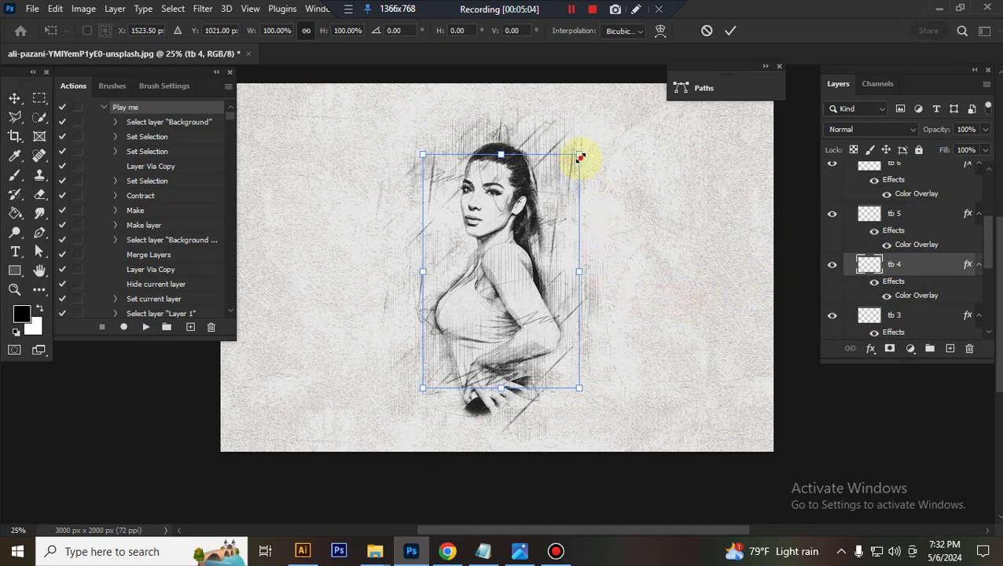
drag(580, 158, 595, 132)
click(929, 313)
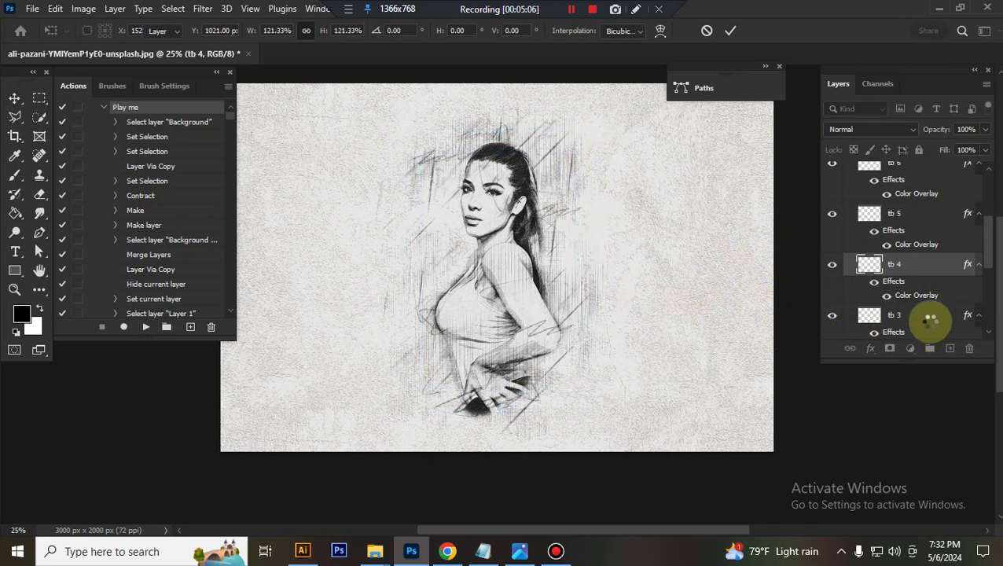
key(ctrl+t)
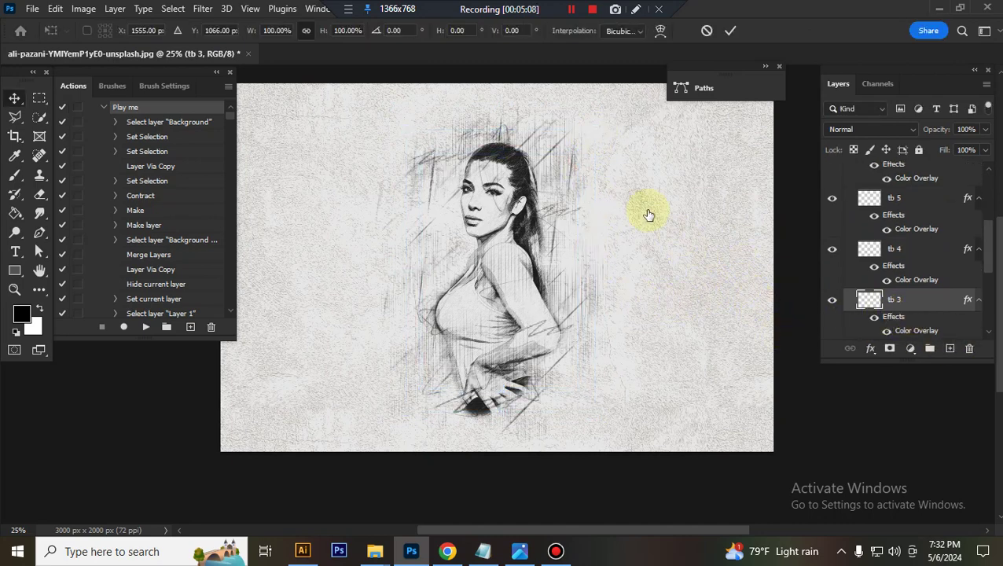
drag(401, 145, 385, 109)
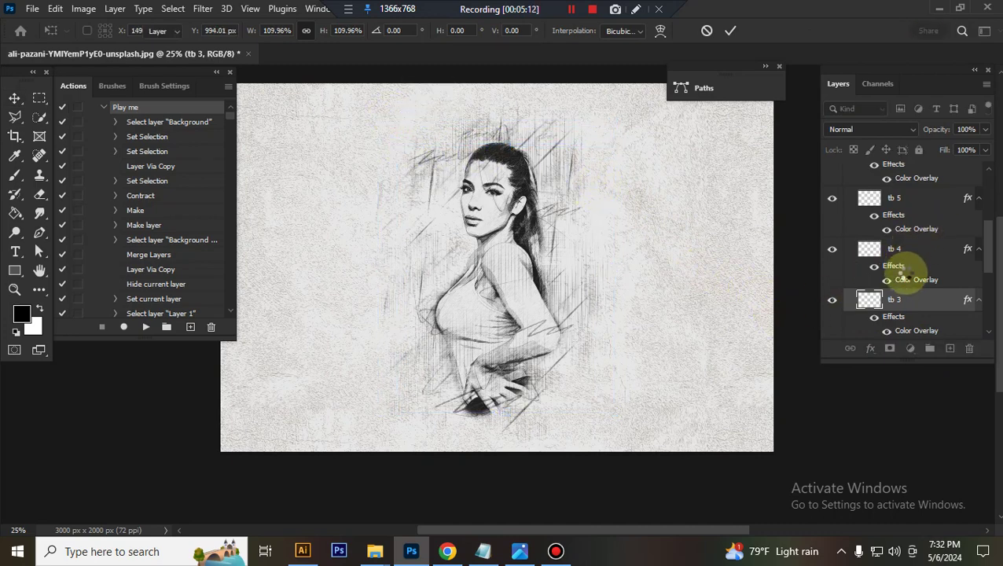
scroll(889, 283, down, 1)
Step: Enlarge the tb 2 strokes to about 107% and tb 1 to about 105.5%
click(903, 302)
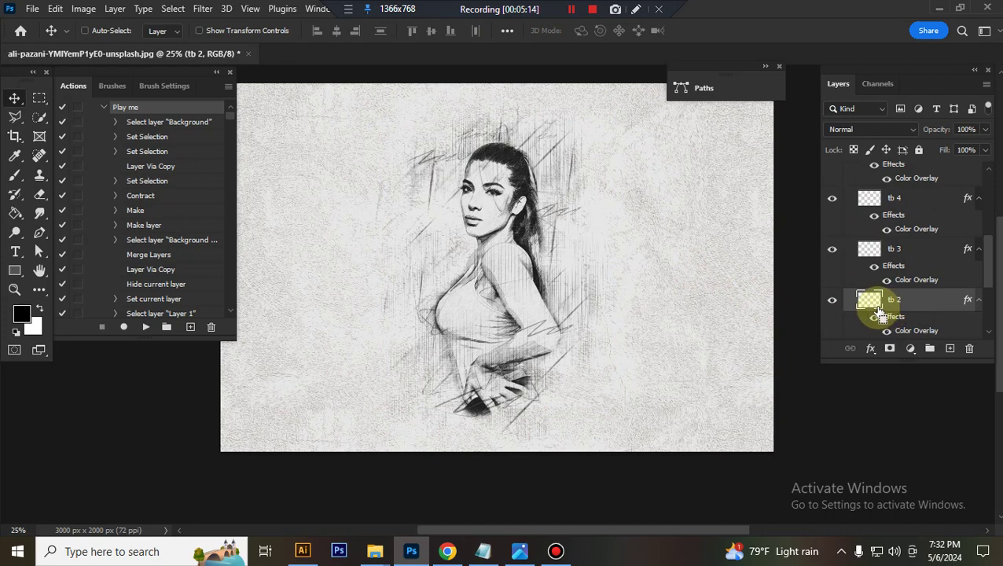
key(ctrl+t)
drag(555, 140, 560, 128)
key(Return)
scroll(918, 299, down, 1)
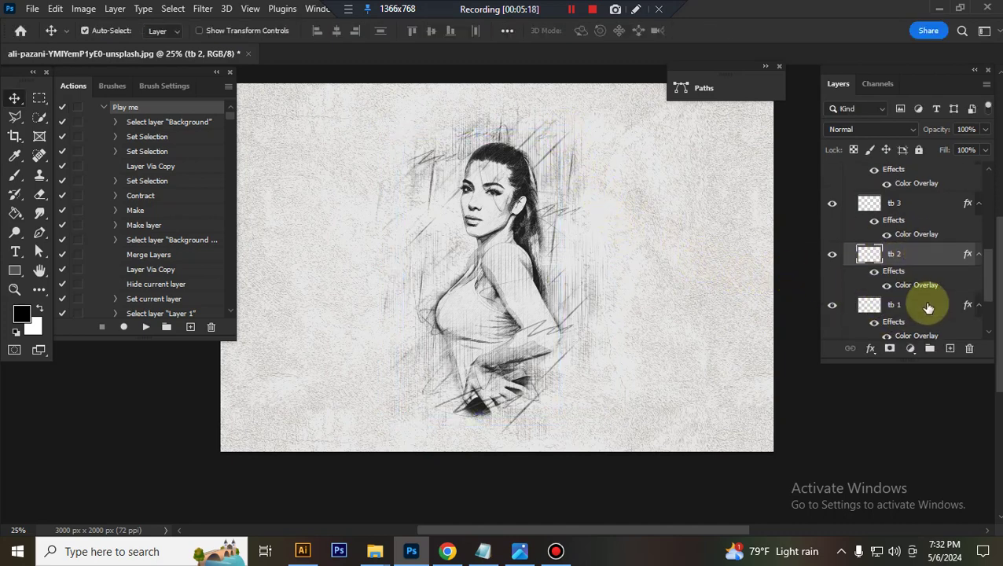
click(896, 303)
key(ctrl+t)
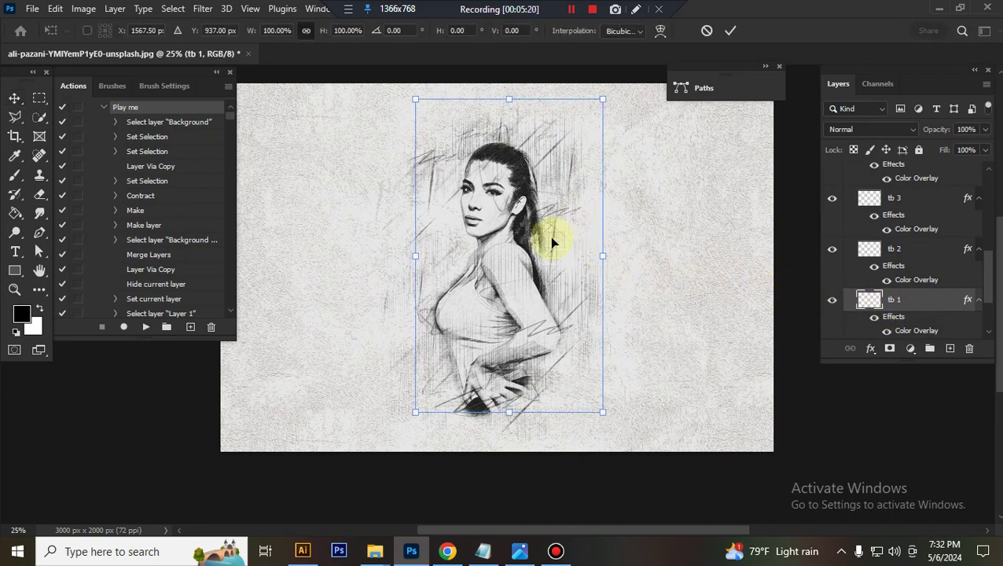
drag(421, 411, 403, 426)
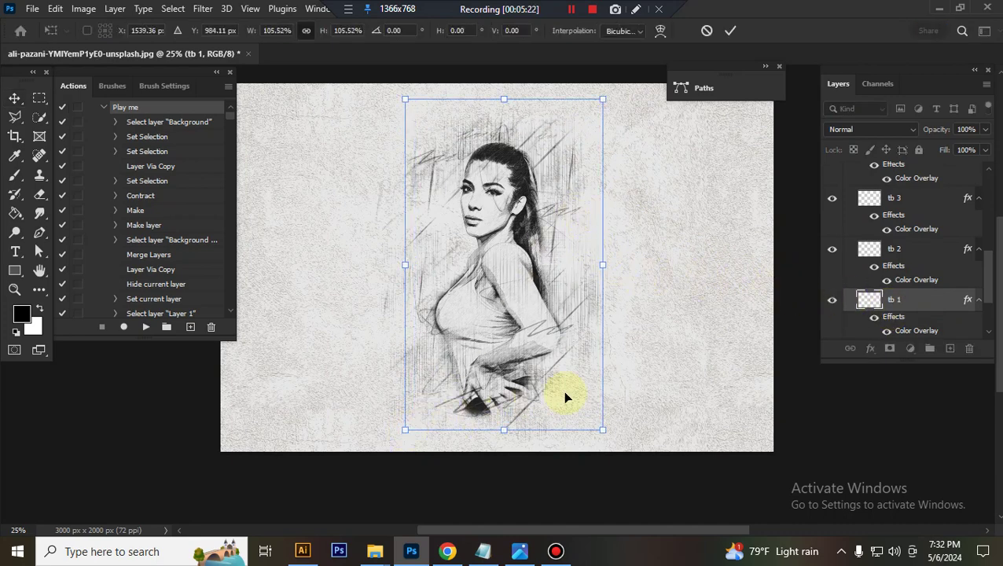
click(983, 293)
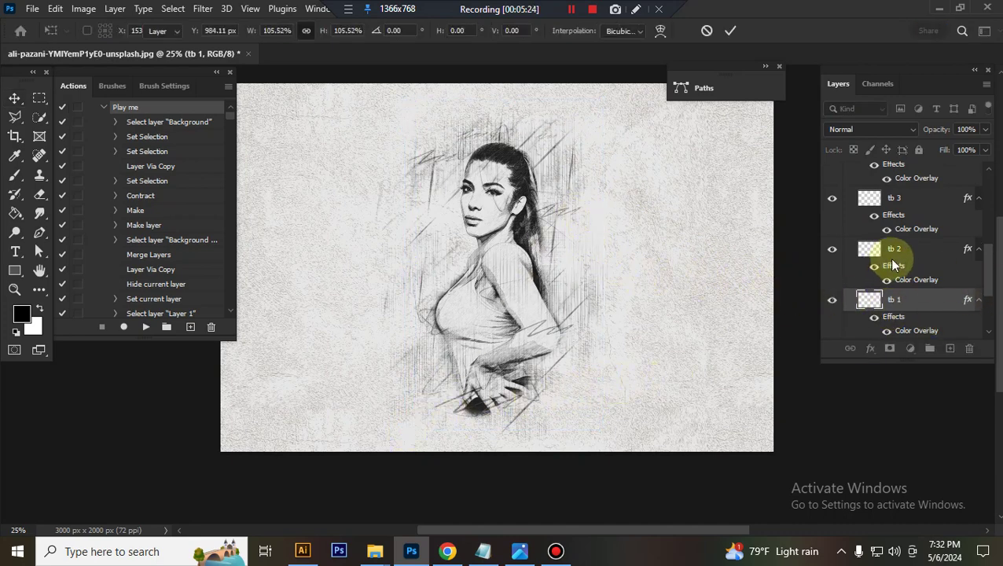
scroll(880, 251, up, 6)
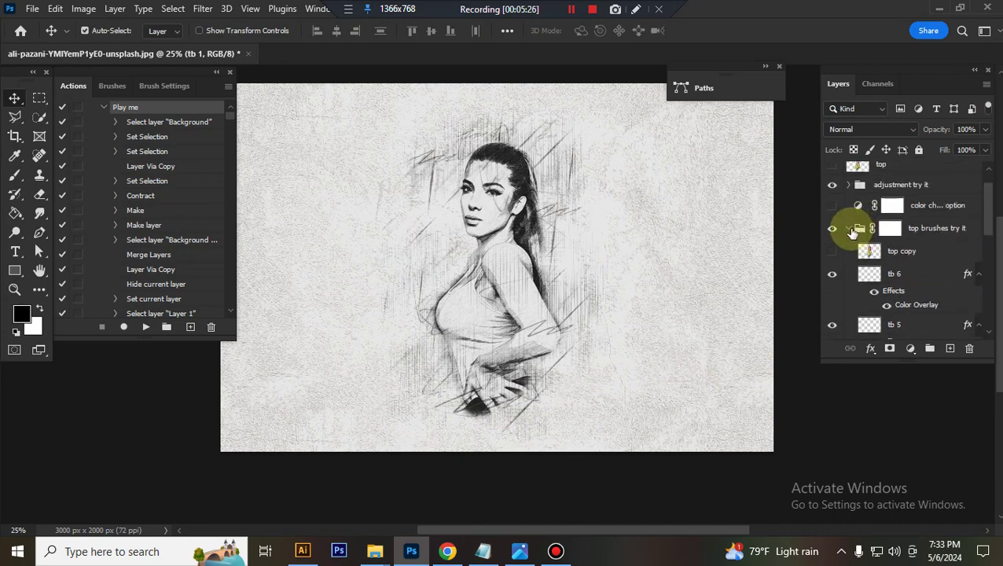
Step: Collapse 'top brushes try it', expand Main Subject, and toggle effect 2 to judge its contribution
click(849, 229)
click(860, 245)
click(860, 266)
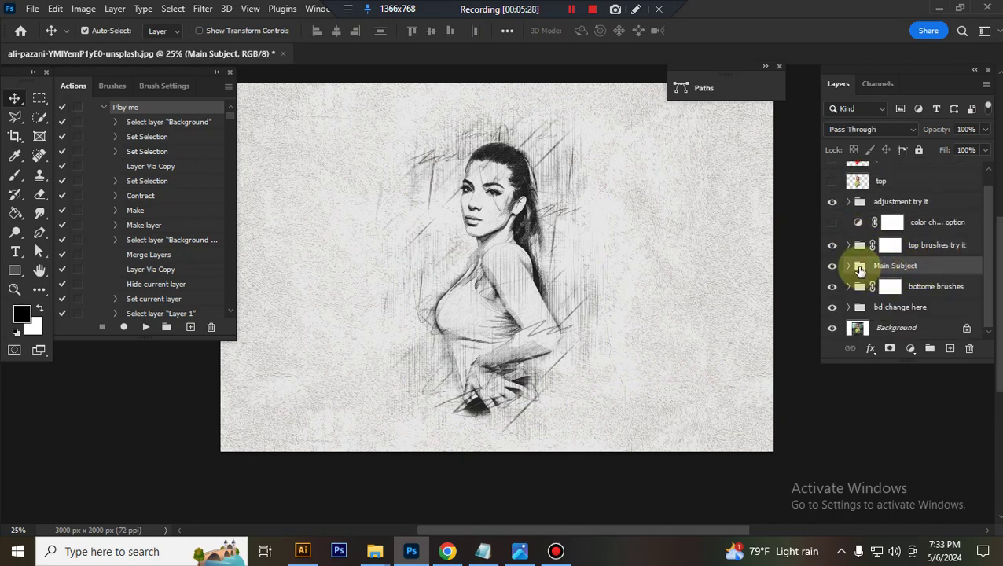
click(849, 265)
scroll(931, 272, down, 1)
click(930, 273)
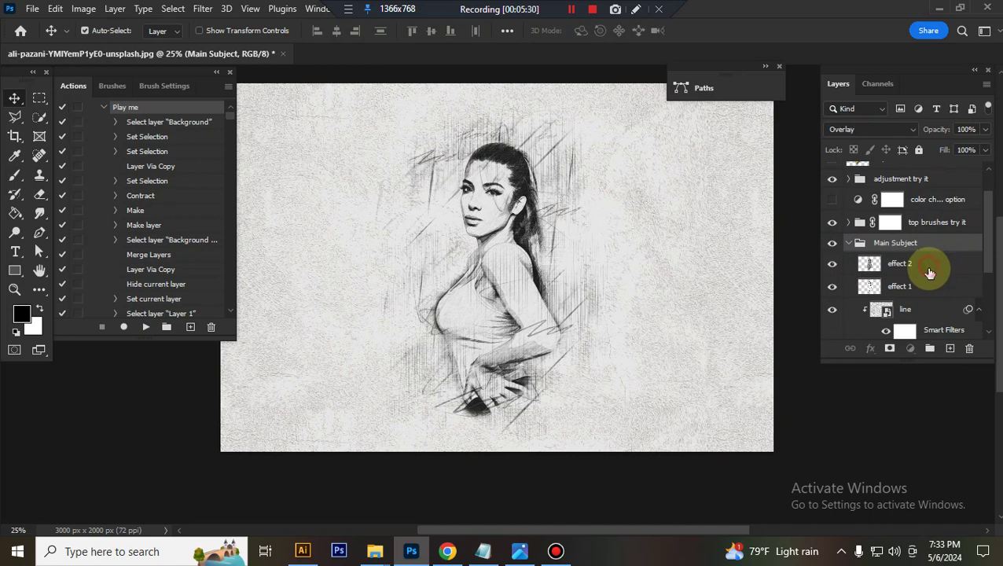
click(832, 269)
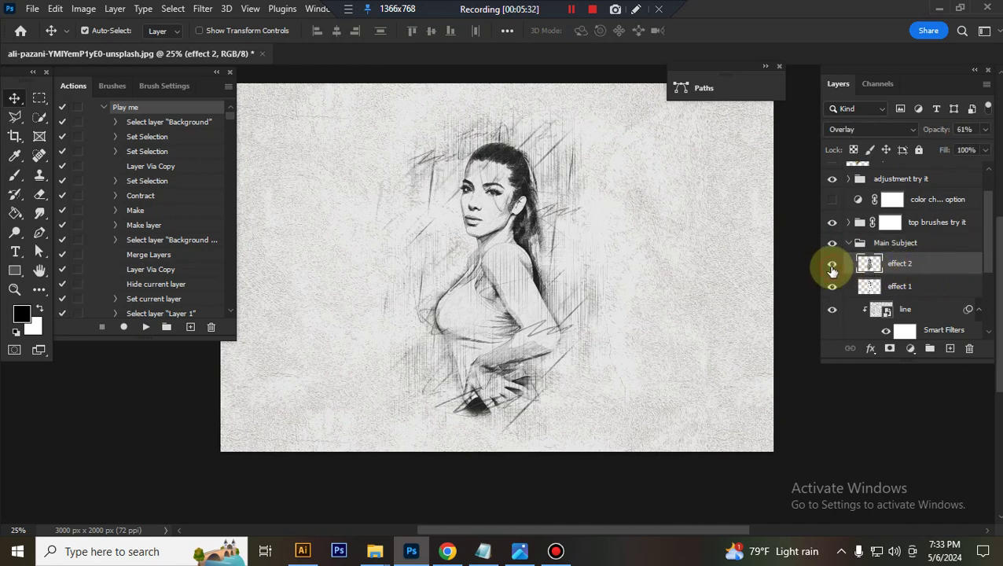
click(832, 270)
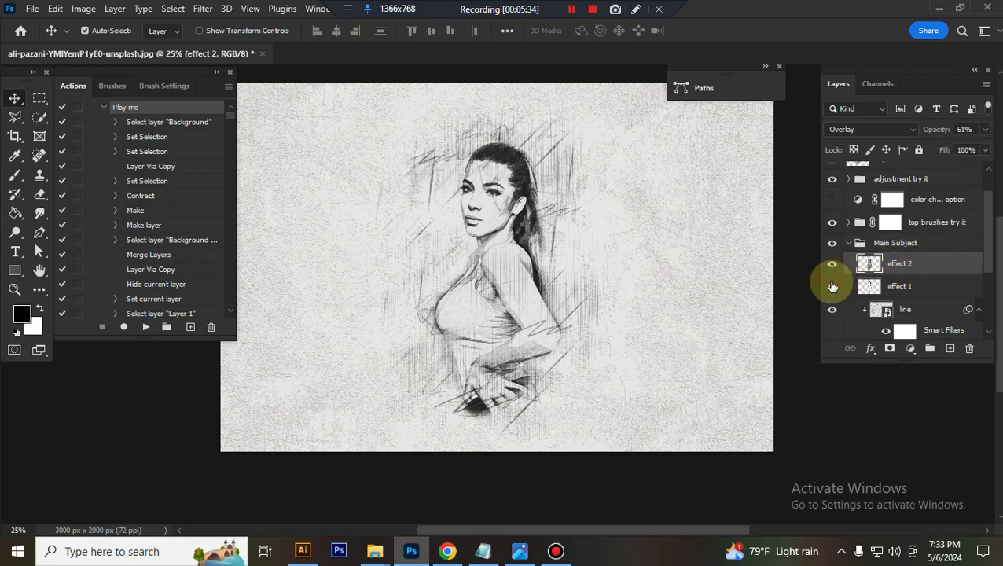
Step: Compare effect 1 on and off, then lower its opacity from 65% to 43%
click(833, 290)
click(833, 290)
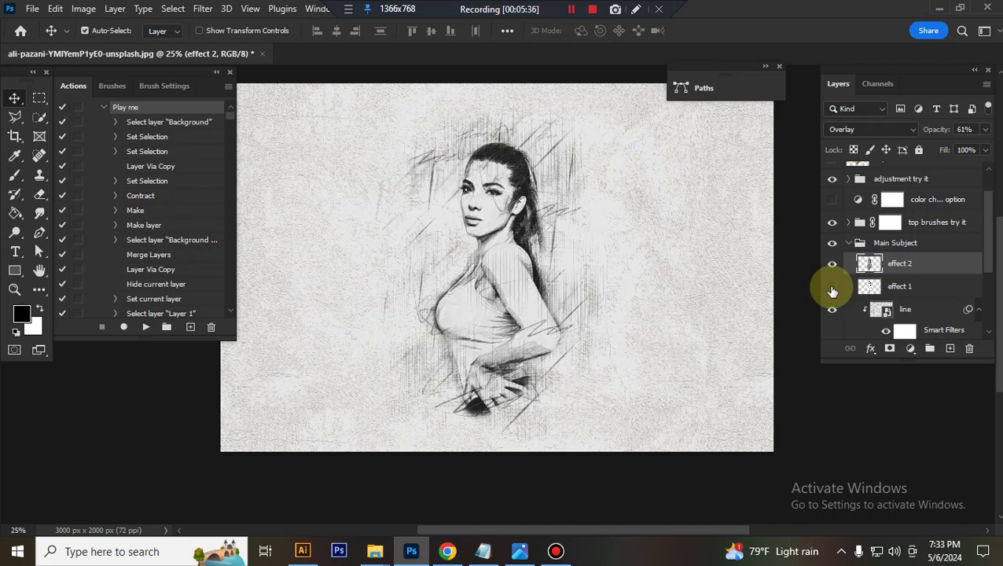
click(833, 290)
click(832, 291)
click(895, 287)
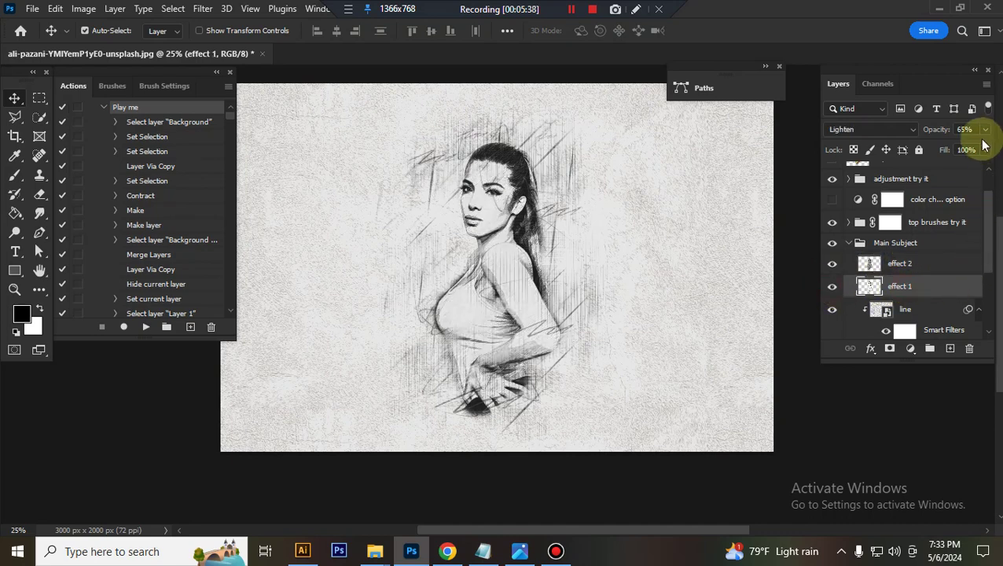
drag(959, 149, 957, 149)
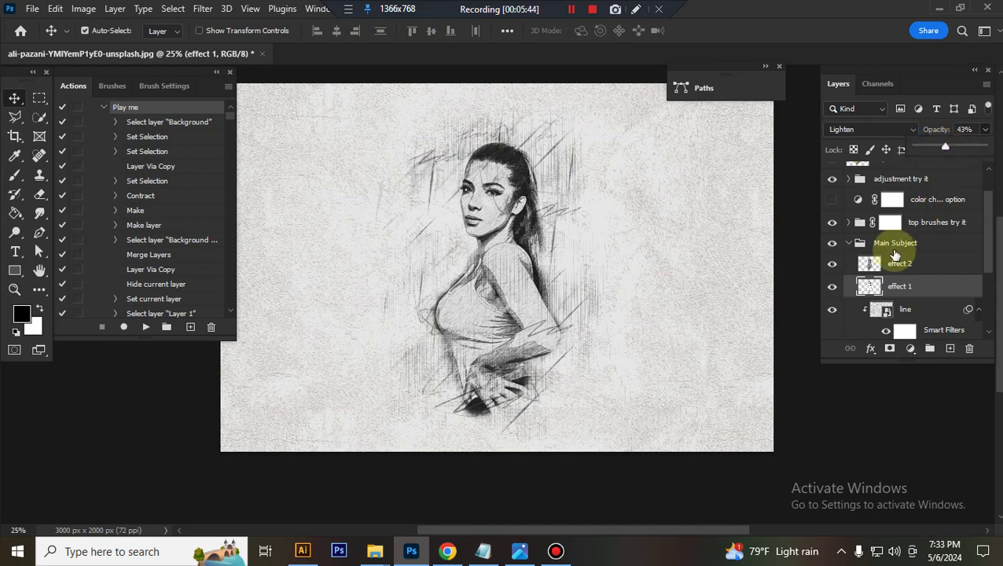
Step: Select the line layer and compare the sketch with it hidden and shown at 50% zoom
scroll(904, 244, down, 3)
click(927, 246)
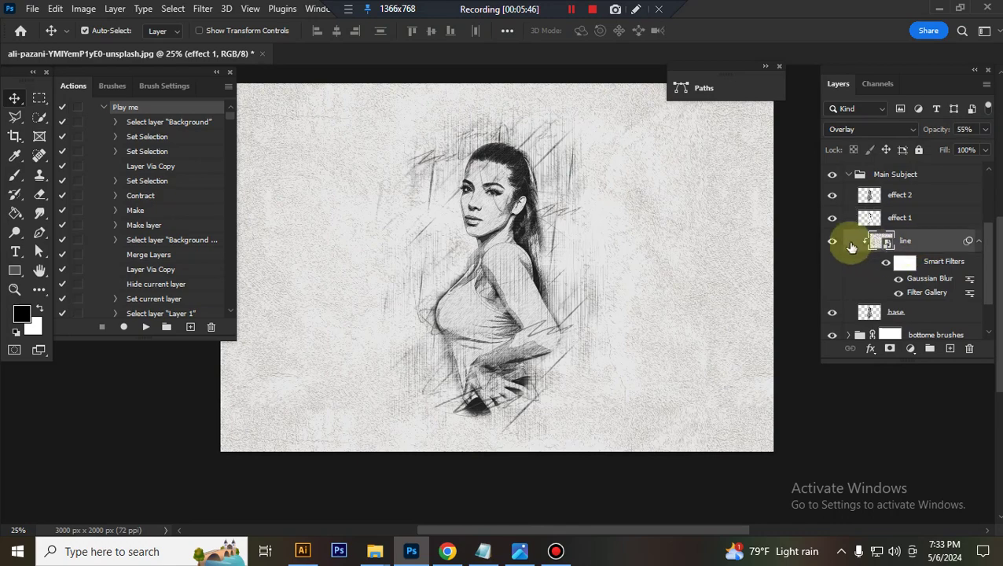
click(832, 242)
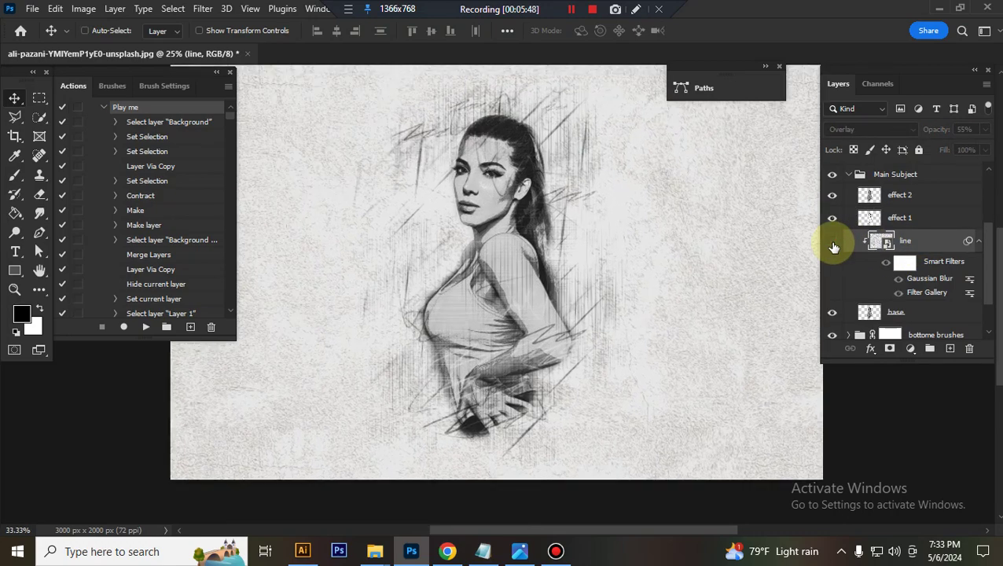
key(ctrl+plus)
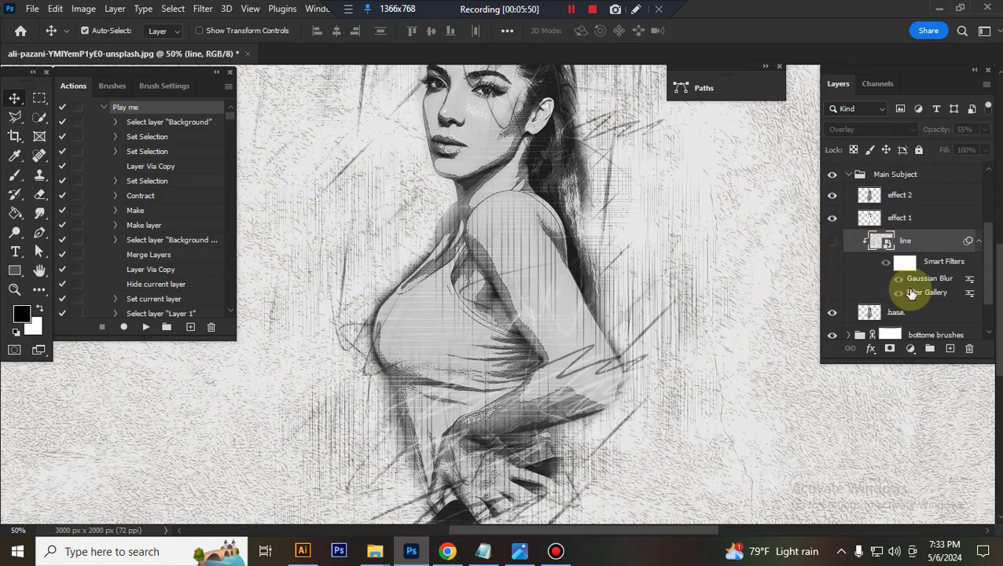
click(838, 242)
scroll(692, 273, up, 2)
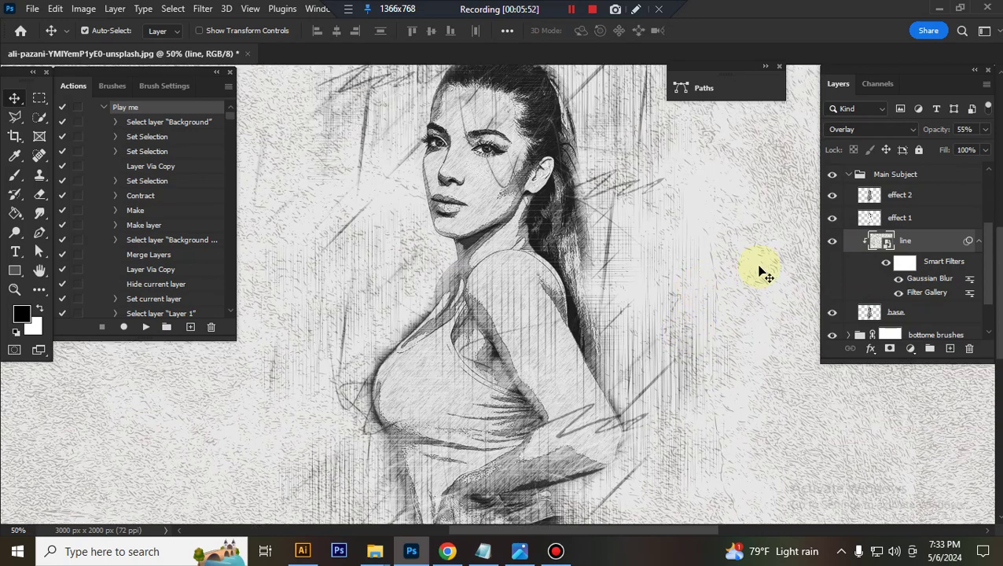
Step: Raise the line layer's opacity from 55% to 74%
click(980, 129)
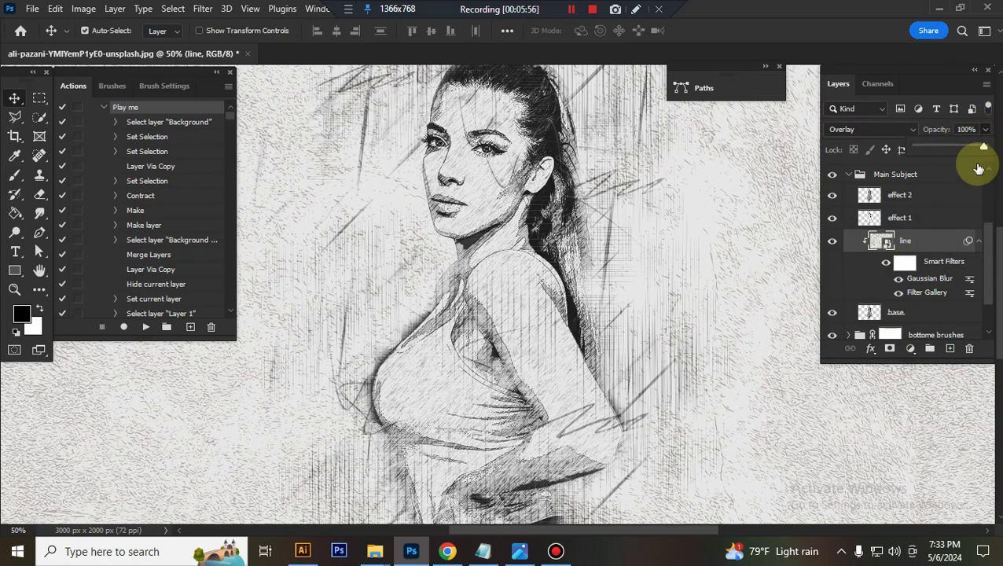
drag(983, 149, 966, 147)
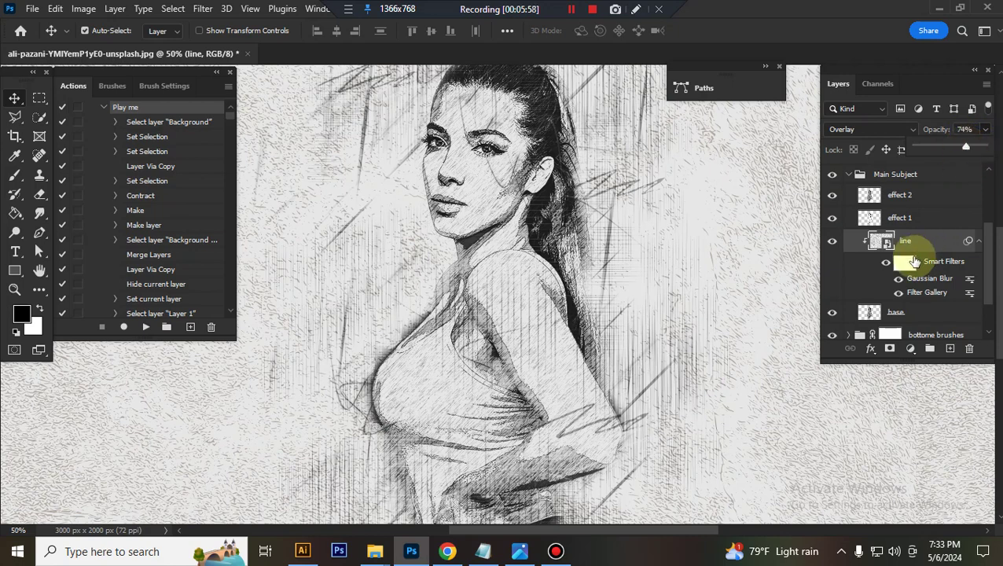
scroll(918, 262, down, 2)
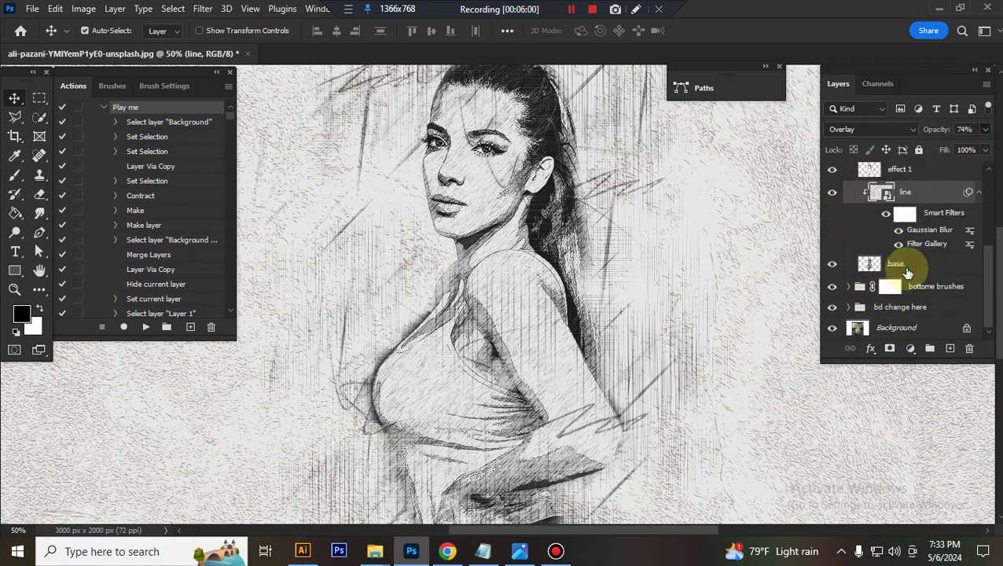
key(shift+alt+n)
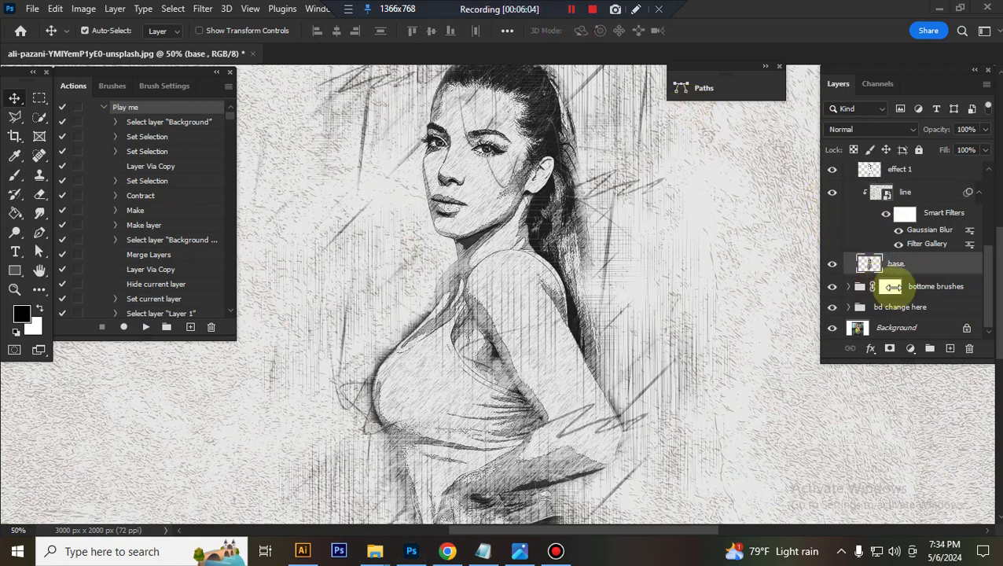
scroll(892, 260, up, 3)
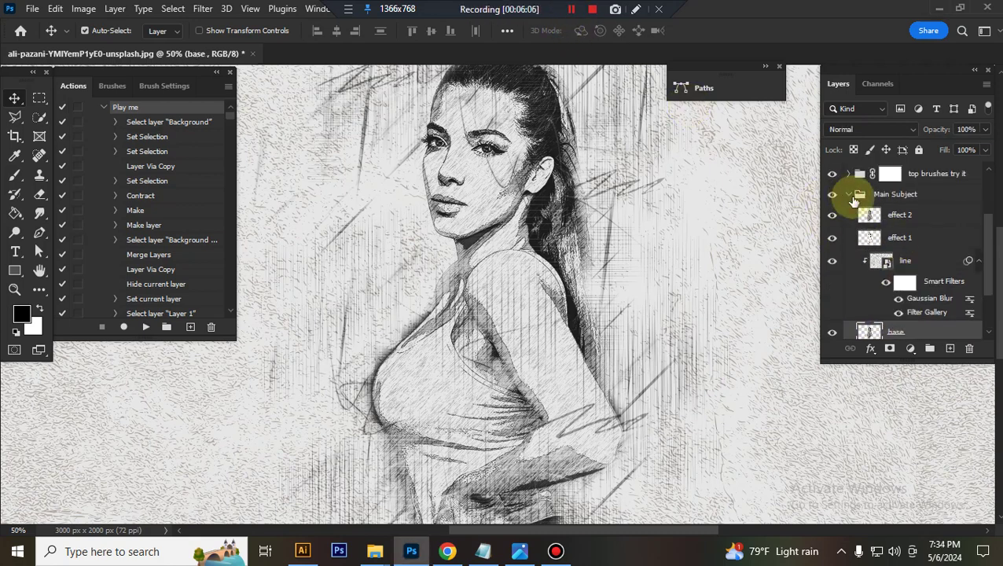
Step: Collapse Main Subject, compare the bottome brushes strokes hidden and shown, then expand that group
click(850, 197)
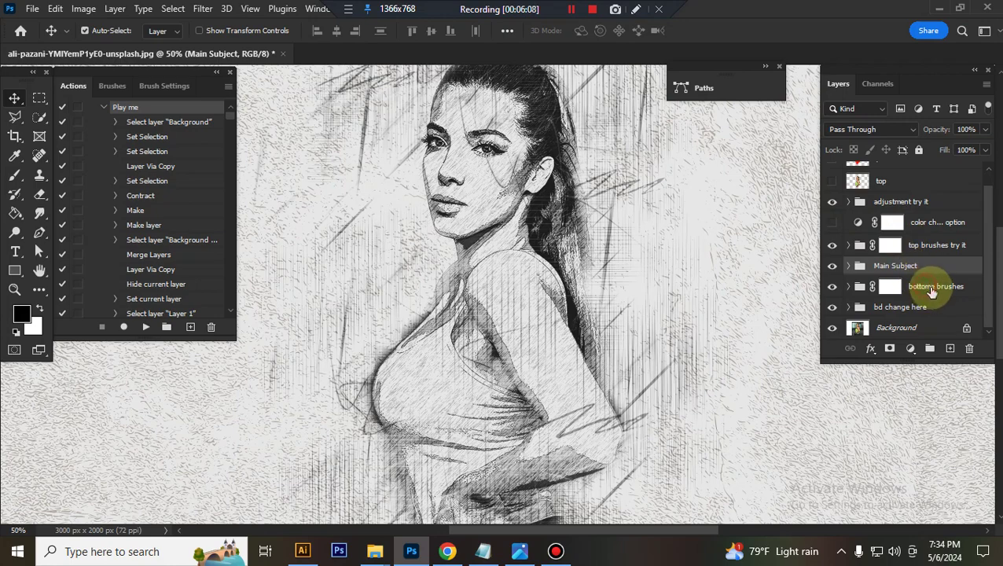
click(932, 289)
click(835, 288)
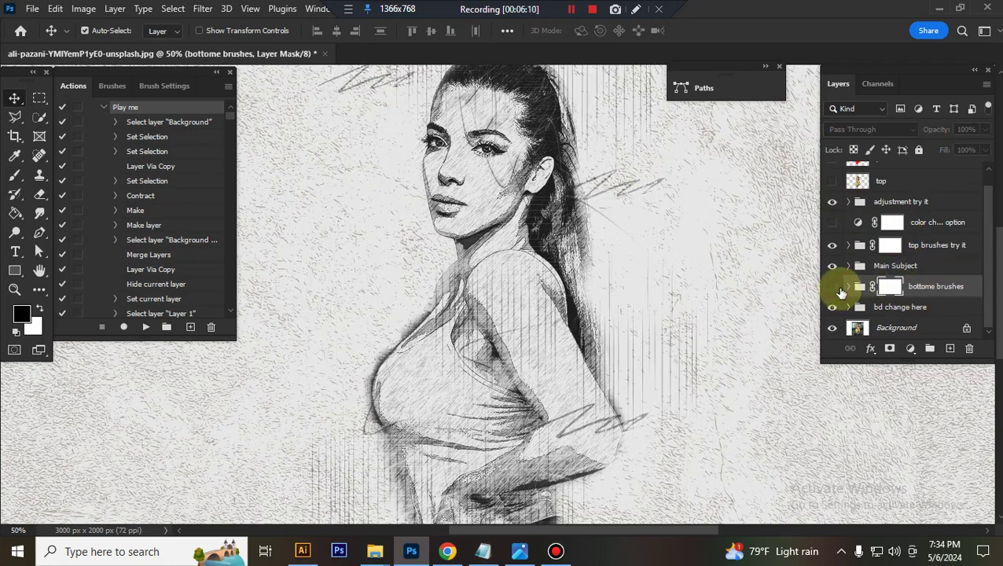
click(835, 288)
key(ctrl+minus)
key(ctrl+minus)
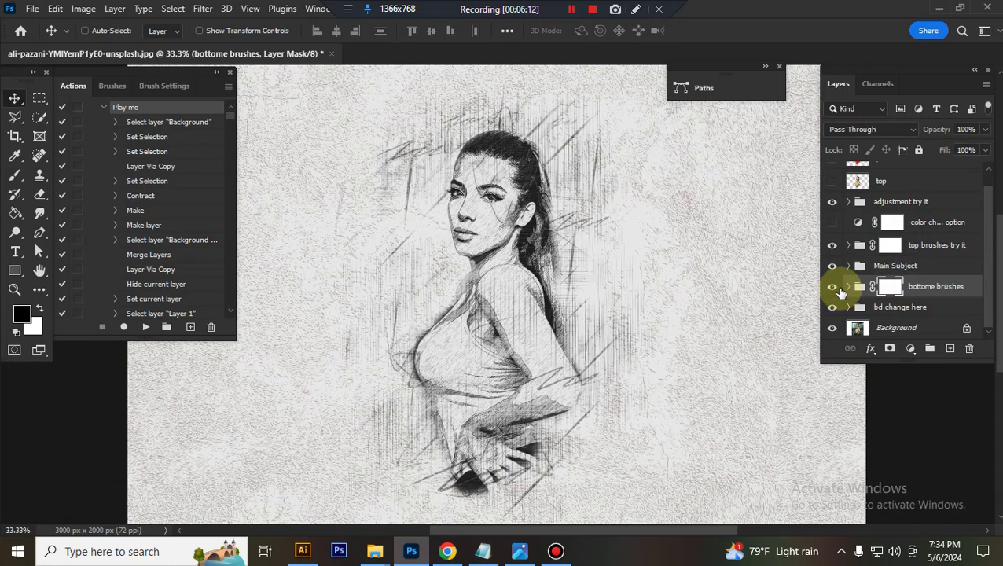
click(849, 287)
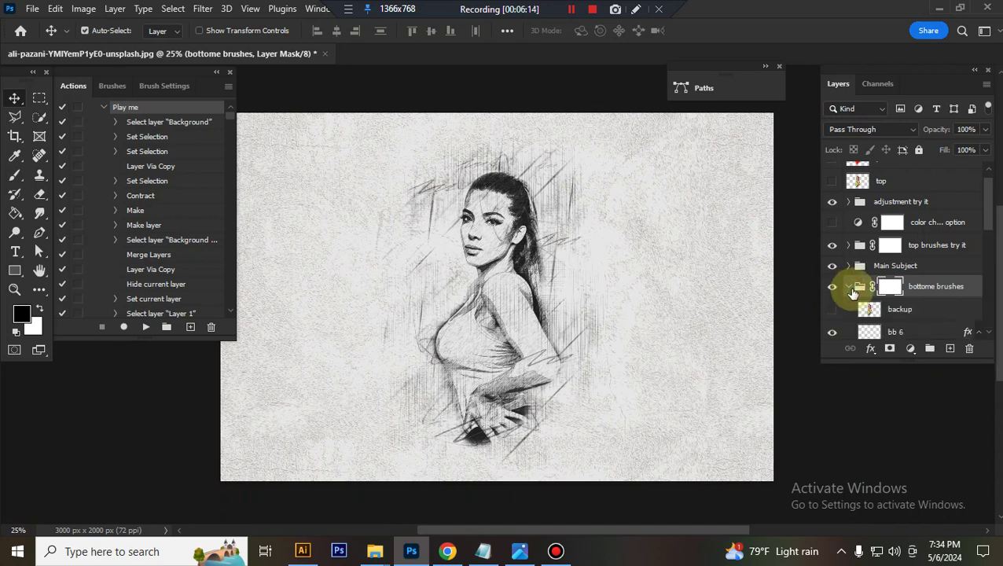
scroll(884, 304, down, 2)
Step: Enlarge the bb 6 strokes to about 107% and bb 5 to about 108%
click(912, 259)
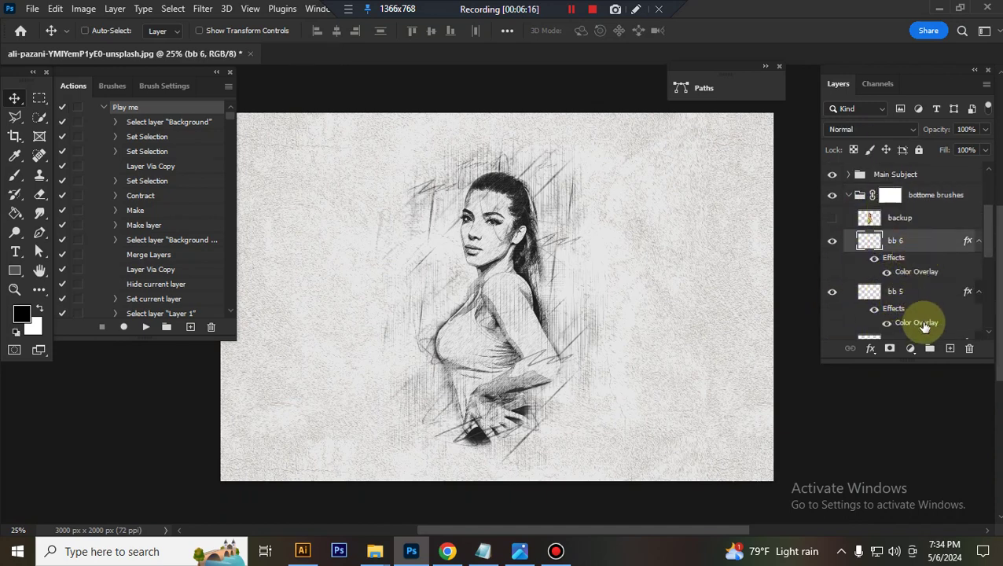
key(ctrl+t)
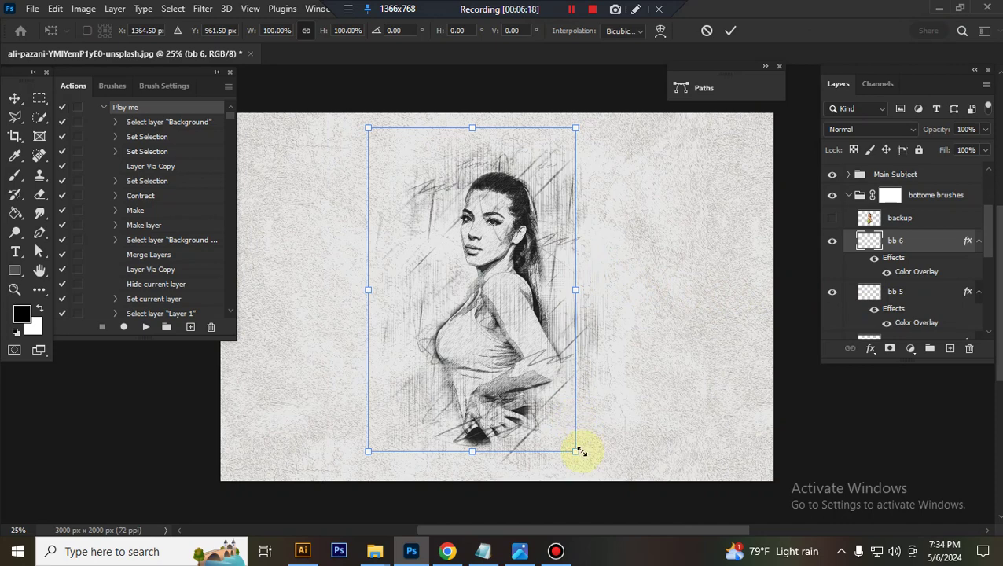
drag(579, 453, 601, 470)
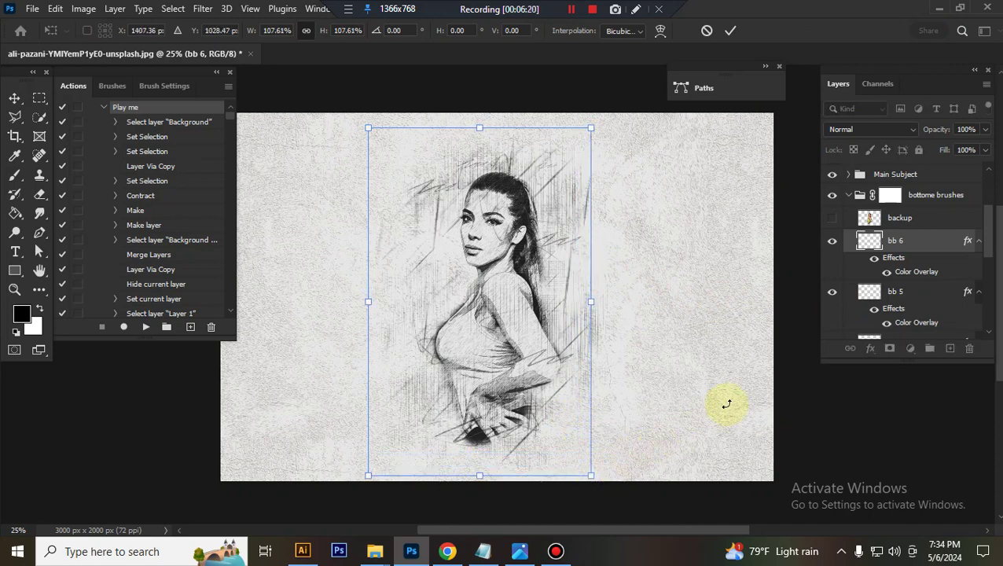
click(921, 305)
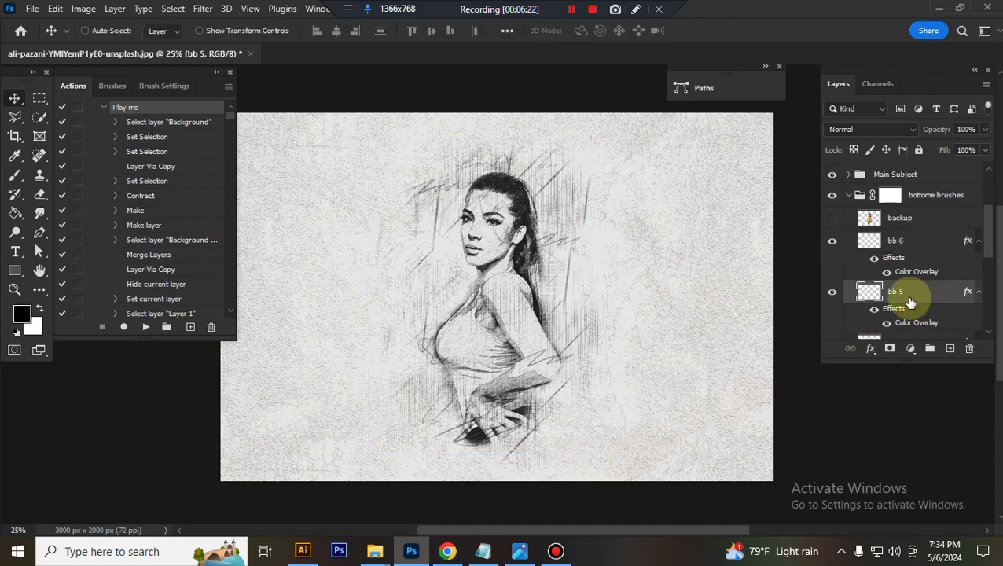
key(ctrl+t)
drag(599, 172, 613, 141)
scroll(904, 314, down, 2)
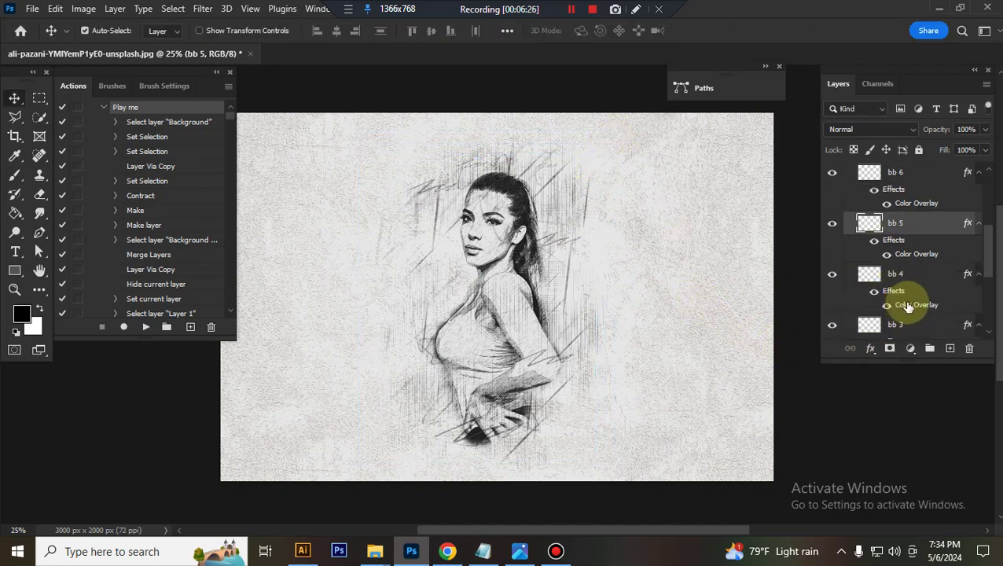
Step: Enlarge the bb 4 strokes to about 113% and commit the transform
click(896, 280)
key(ctrl+t)
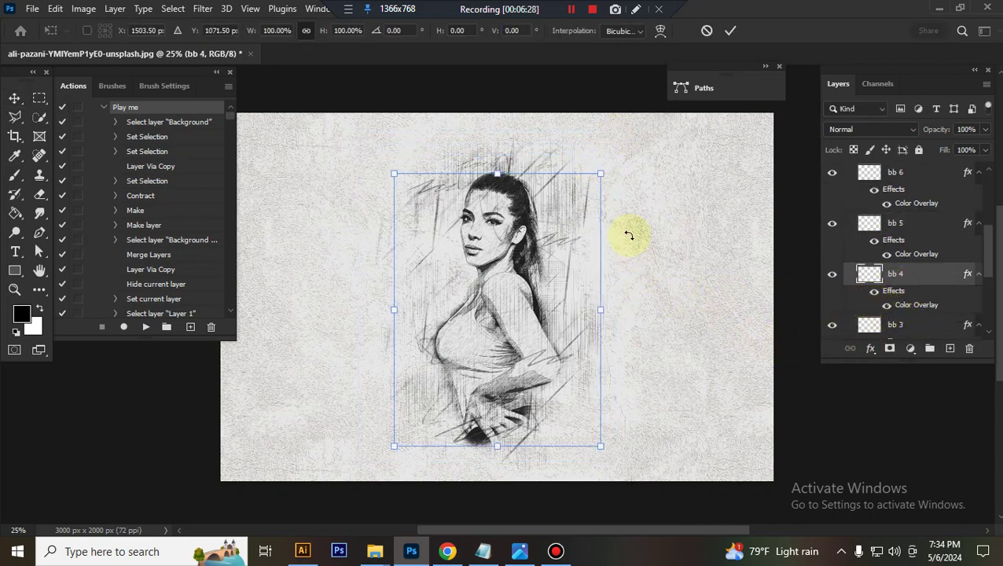
drag(602, 177, 617, 151)
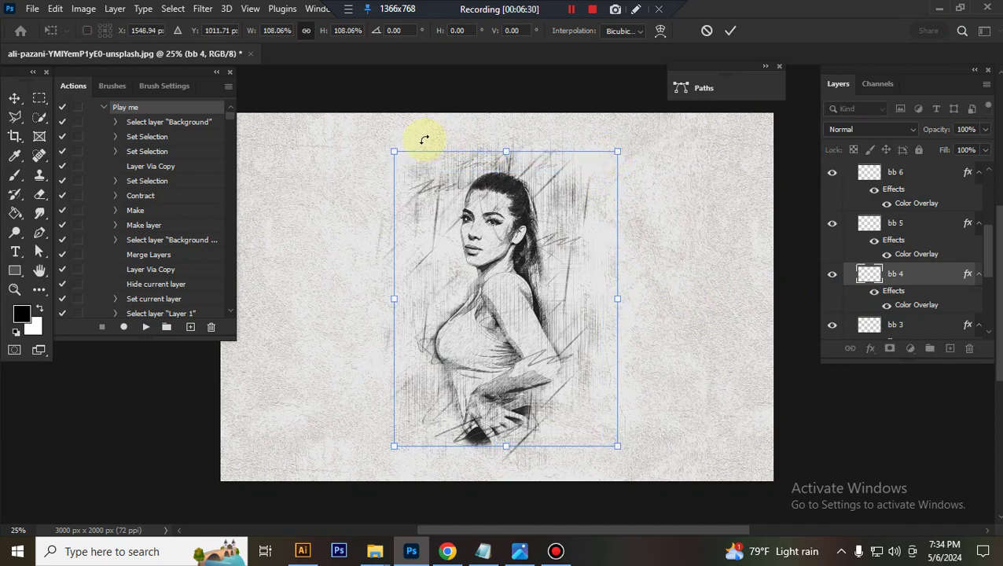
drag(389, 152, 382, 138)
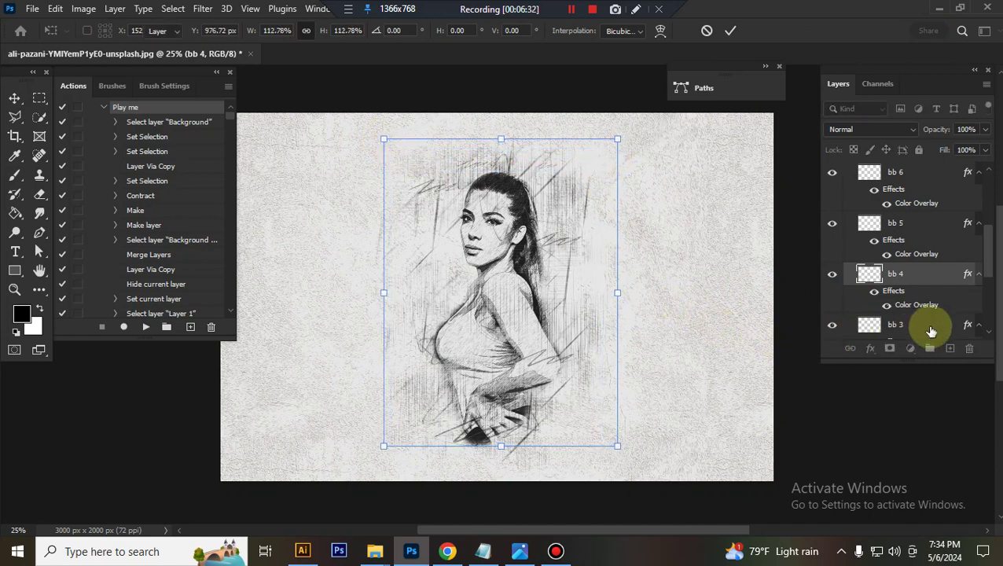
key(Return)
scroll(912, 295, down, 1)
Step: Leave bb 3 unchanged and shrink the bb 2 strokes to about 95%
click(899, 284)
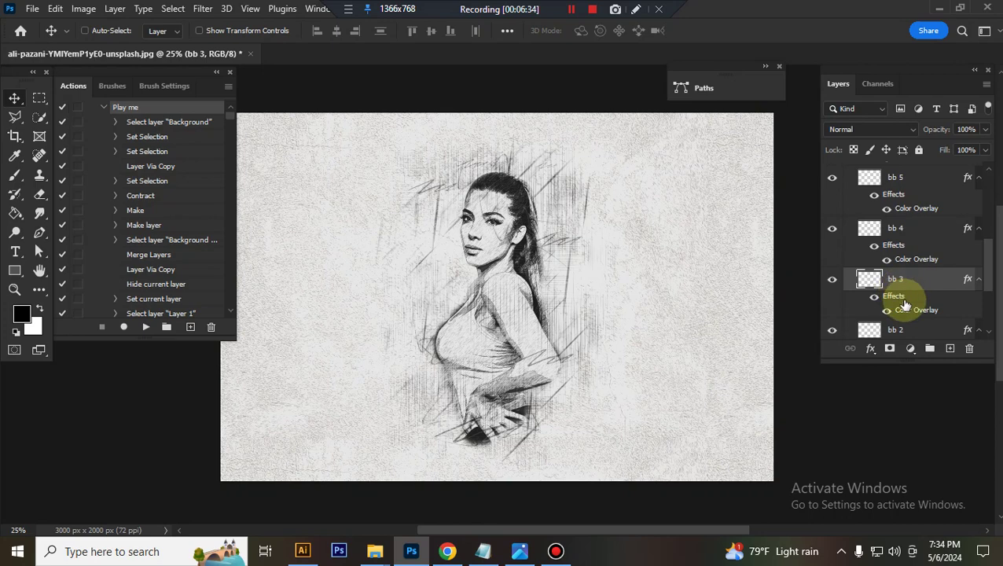
key(ctrl+t)
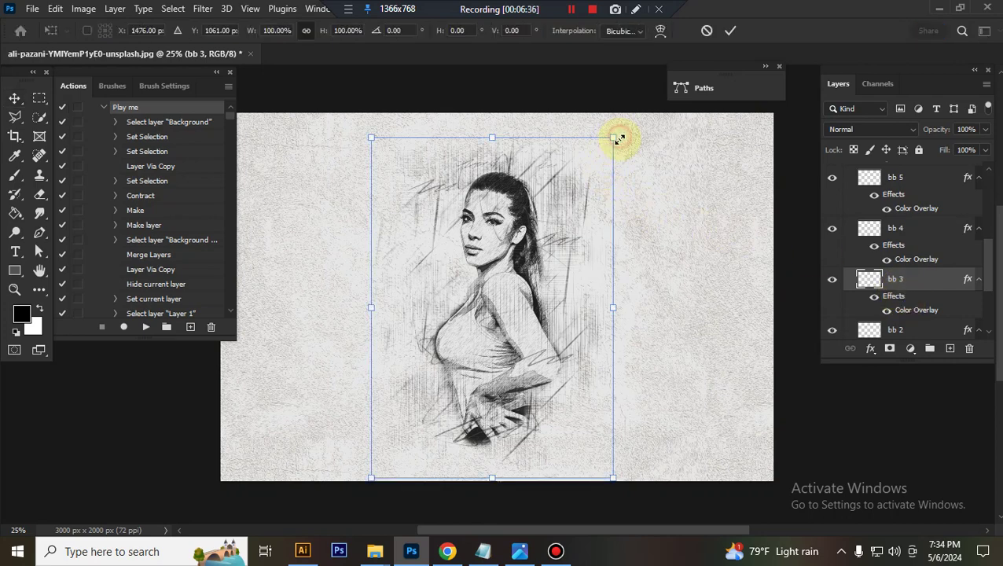
key(Return)
scroll(928, 299, down, 1)
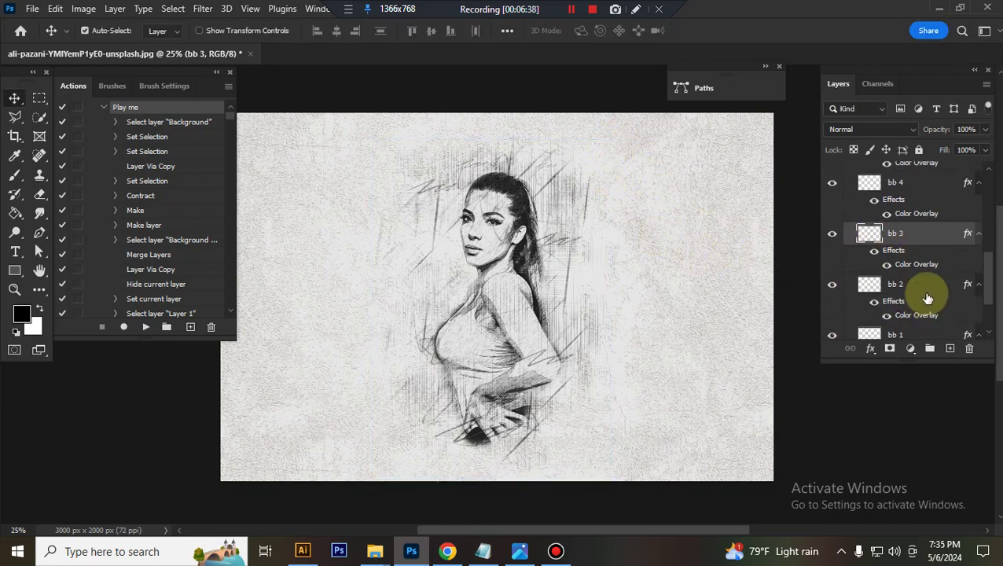
click(916, 294)
key(ctrl+t)
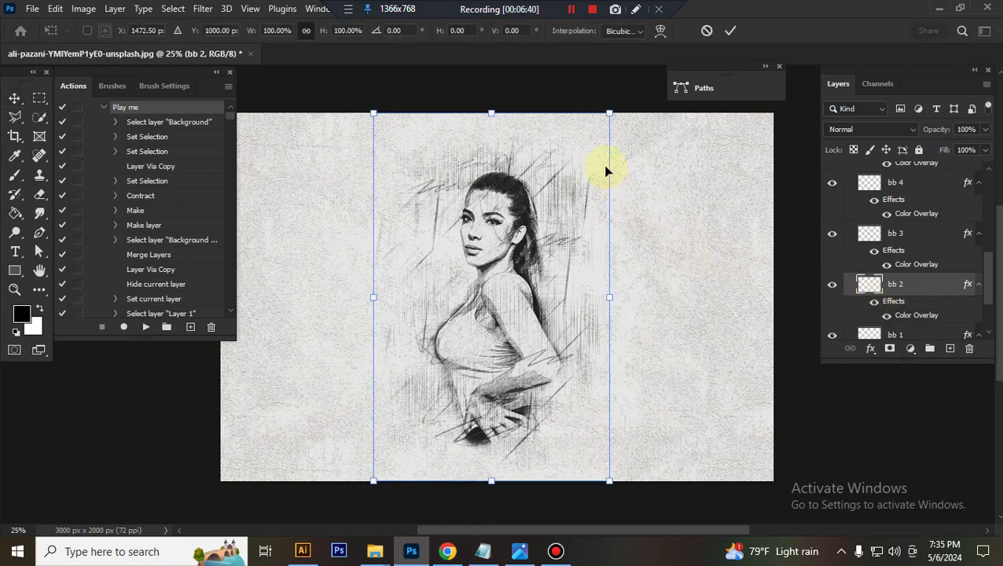
drag(610, 114, 602, 126)
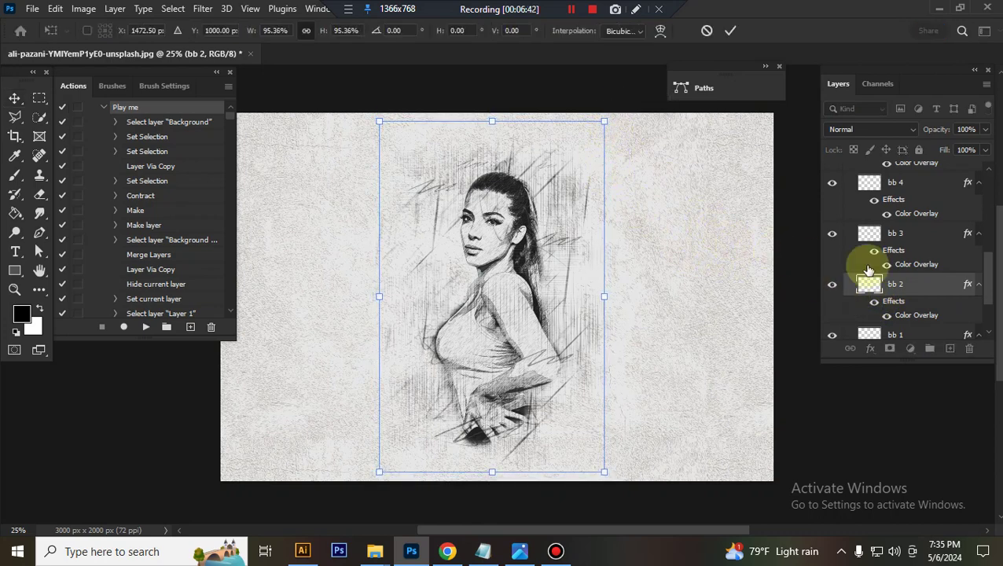
click(899, 289)
Step: Shrink the bb 1 strokes to about 96% and select the bottome brushes group
scroll(904, 298, down, 1)
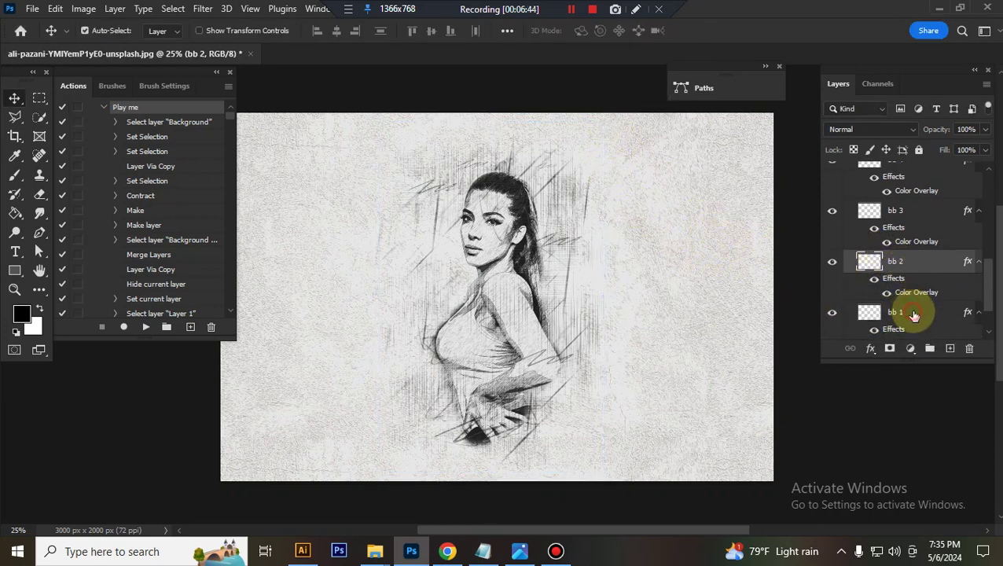
click(913, 315)
scroll(913, 314, down, 1)
key(ctrl+t)
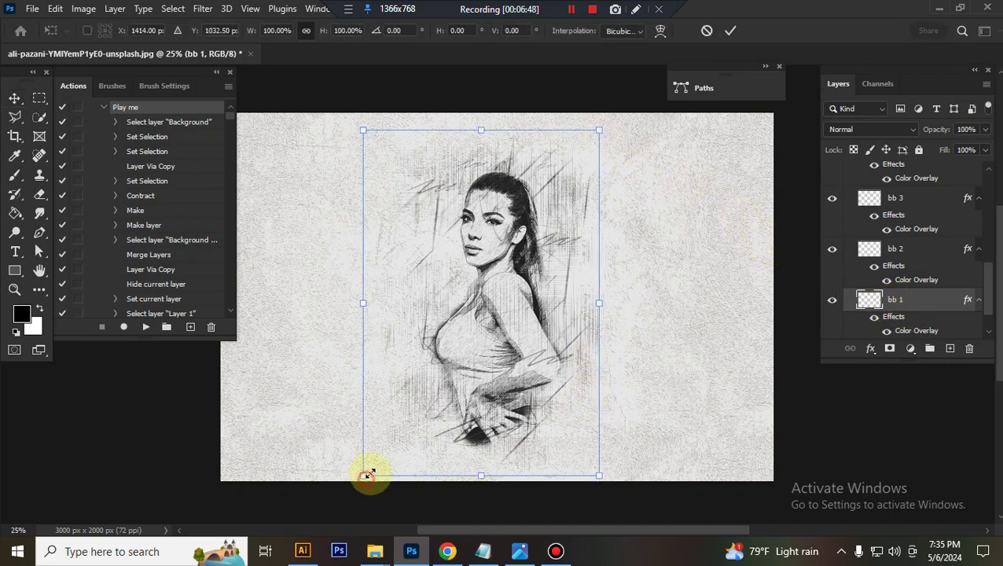
drag(369, 474, 378, 466)
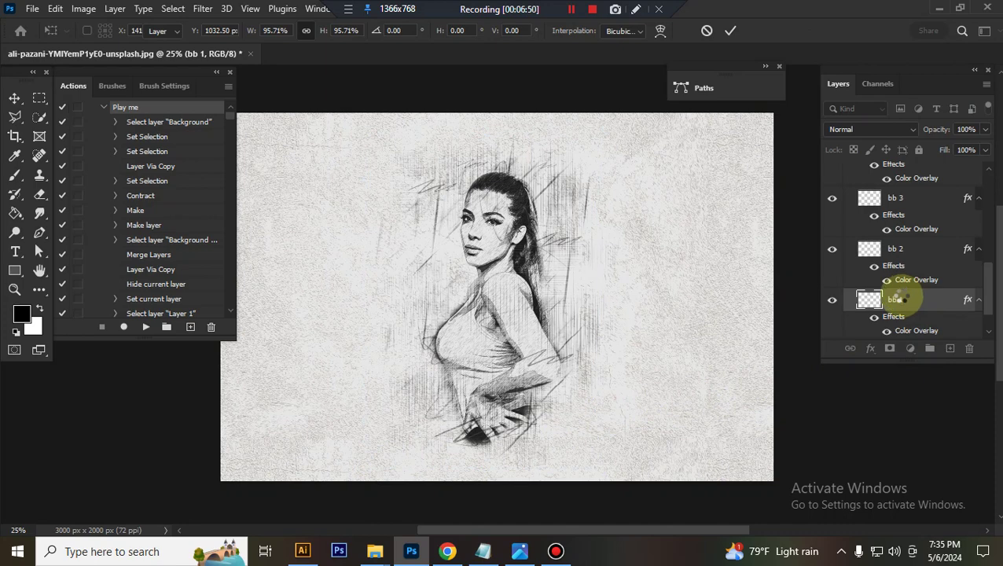
click(904, 255)
scroll(889, 250, up, 3)
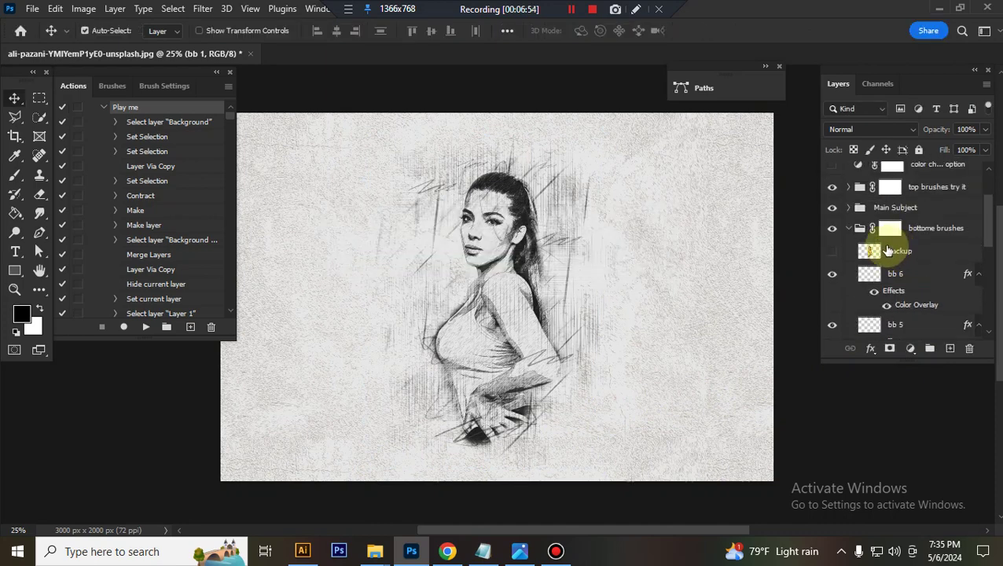
click(840, 228)
Step: Open the bd change here group and lower the Pattern texture layer's opacity to 49%
click(849, 228)
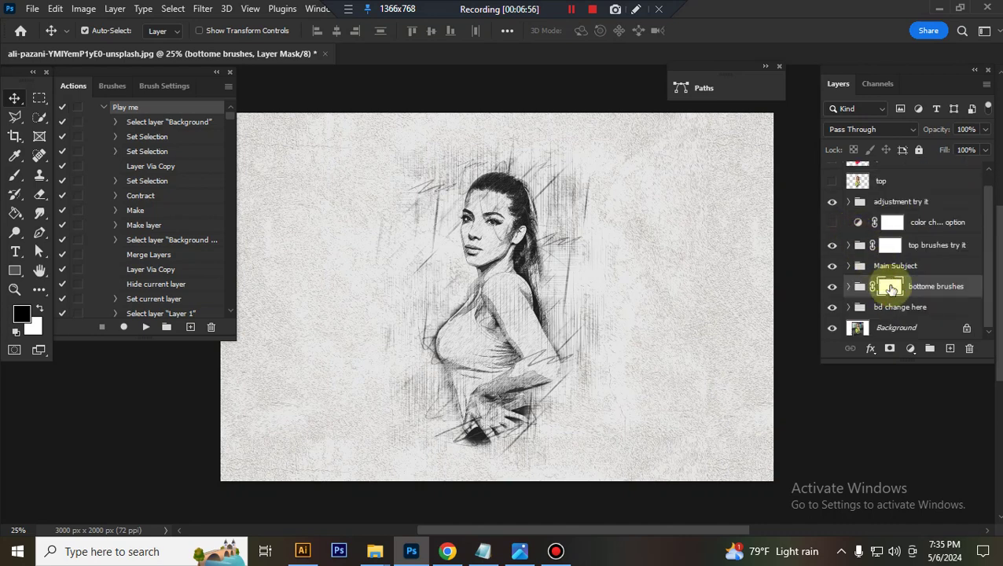
click(896, 306)
click(849, 307)
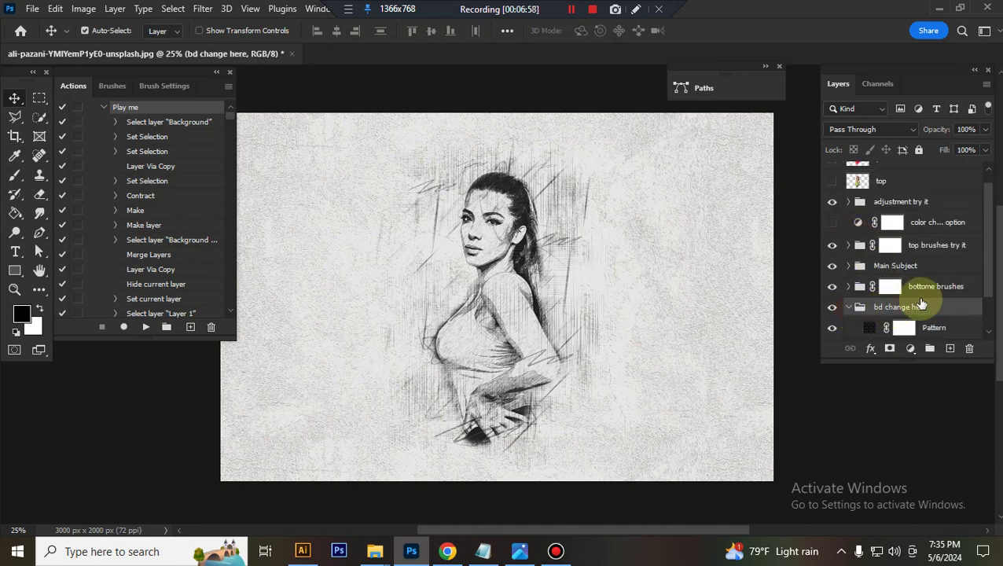
scroll(921, 305, down, 2)
click(838, 286)
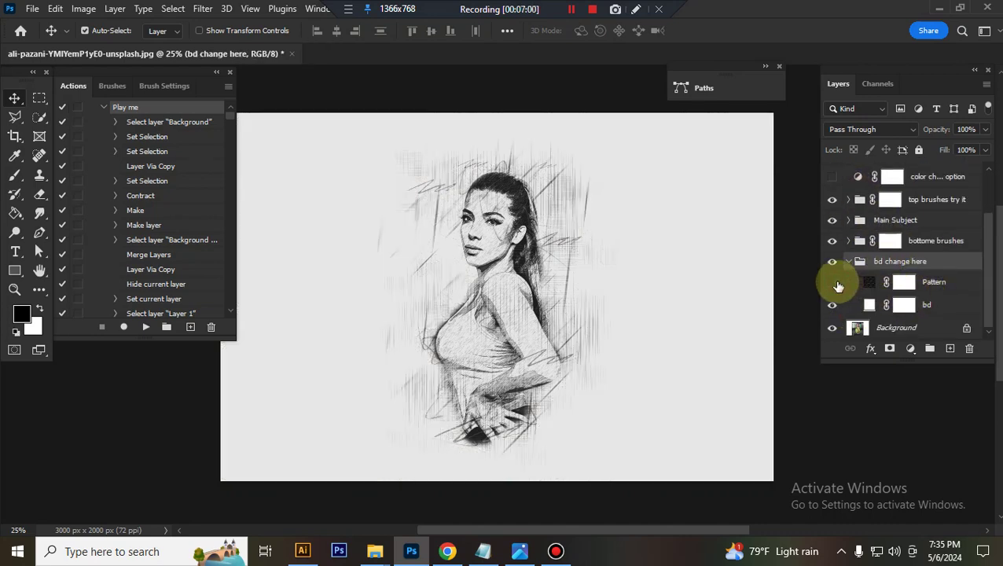
click(835, 283)
click(944, 291)
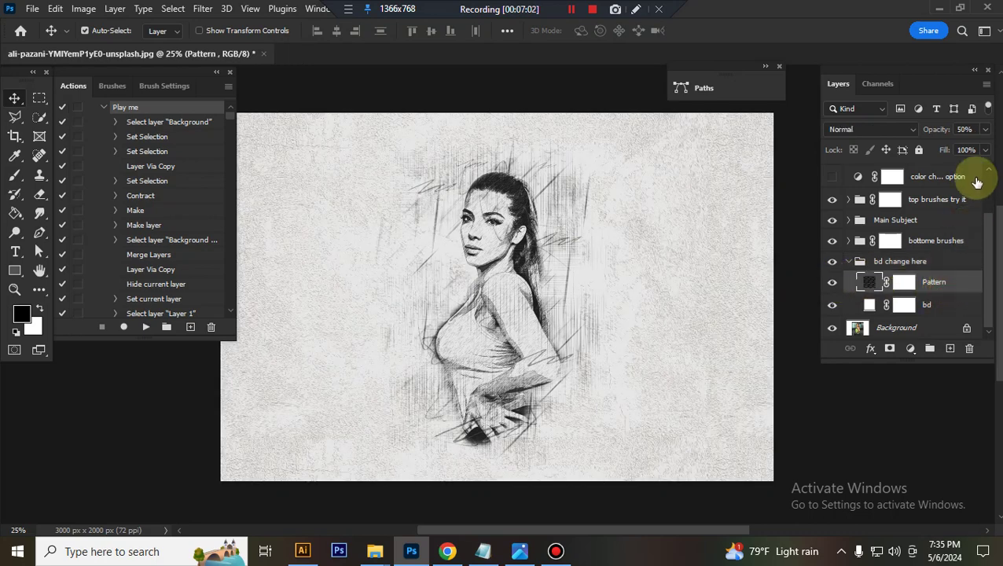
click(985, 129)
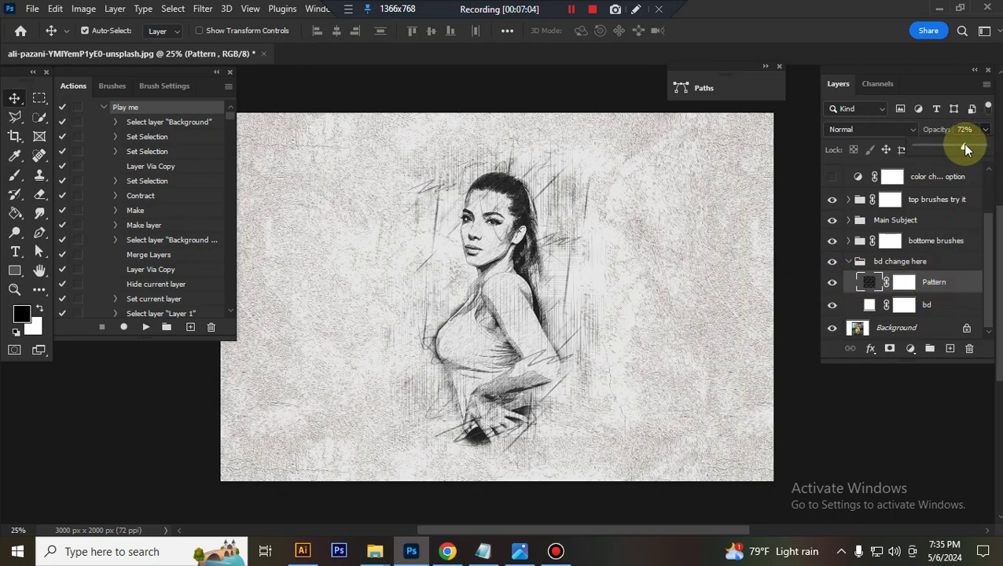
drag(966, 149, 947, 149)
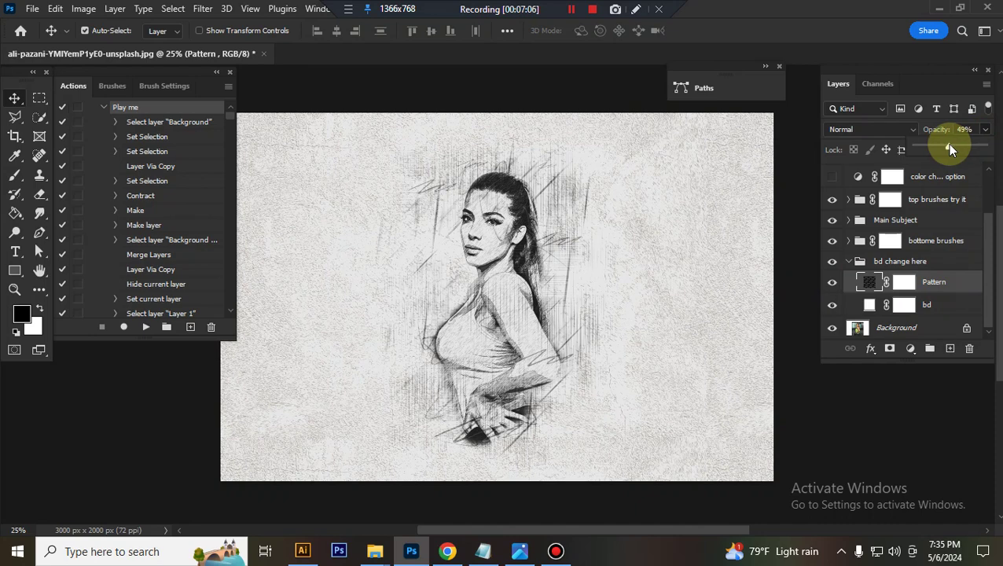
Step: Collapse bd change here, then hide both it and the Background photo for transparency
click(850, 262)
click(849, 262)
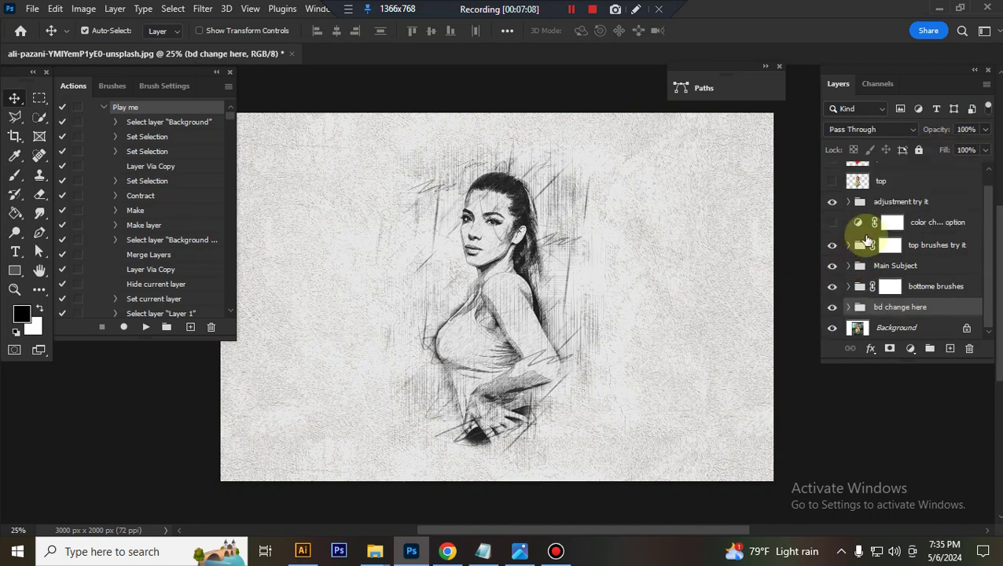
click(832, 308)
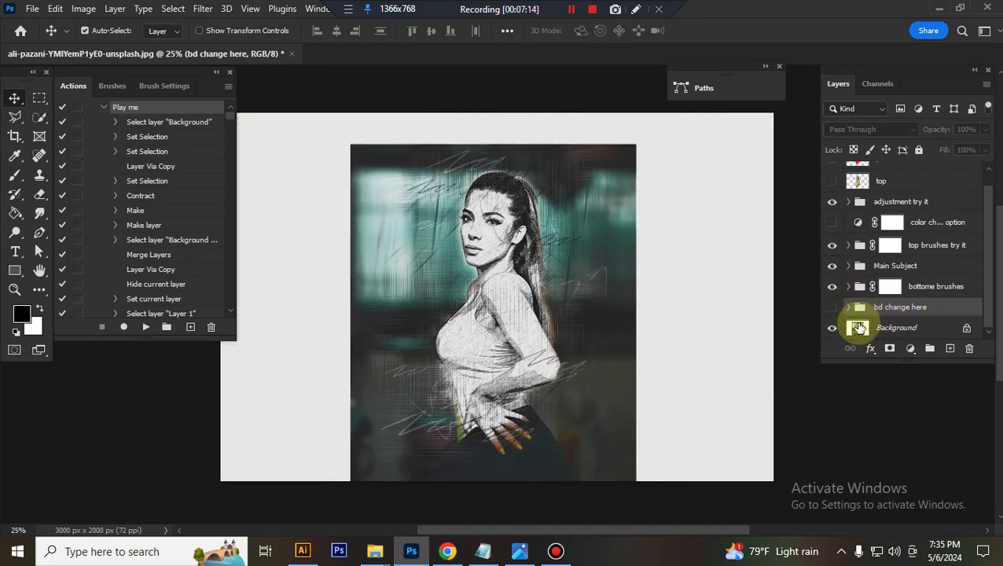
click(834, 328)
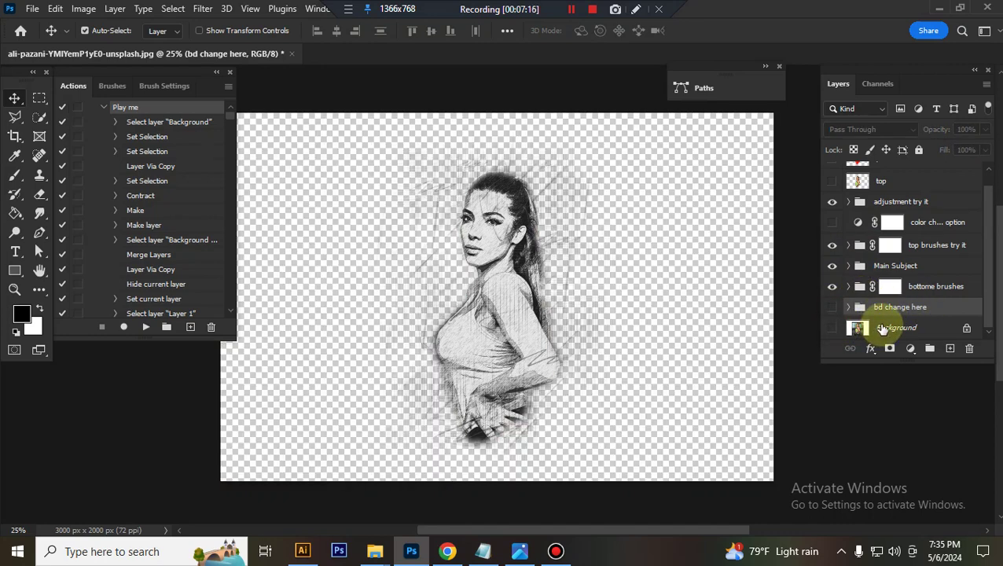